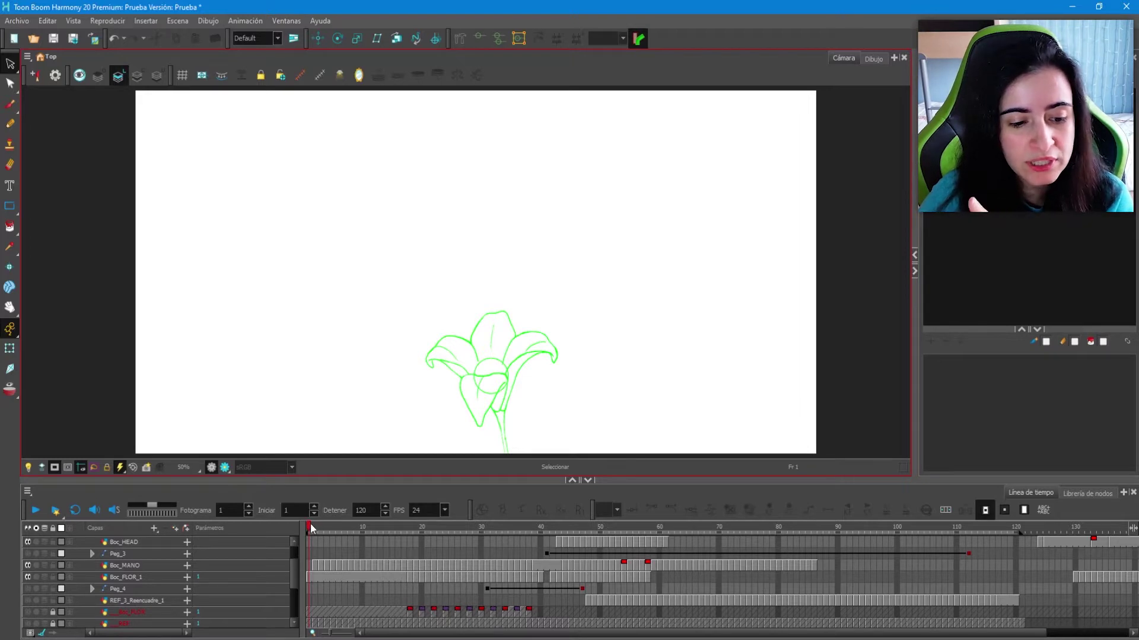
# Scrub the rough animation from frame 1 to frame 55, where the hand sets the flower.
pyautogui.moveTo(311, 528); pyautogui.dragTo(593, 478)
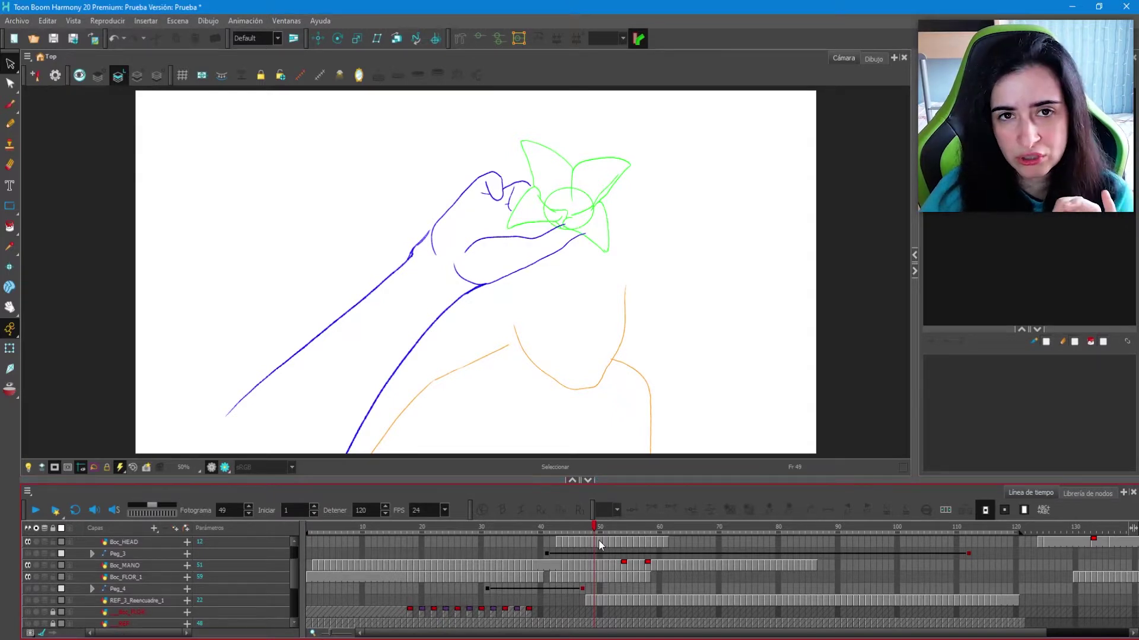
pyautogui.moveTo(594, 526)
pyautogui.mouseDown()
pyautogui.moveTo(523, 500)
pyautogui.moveTo(616, 490)
pyautogui.mouseUp()
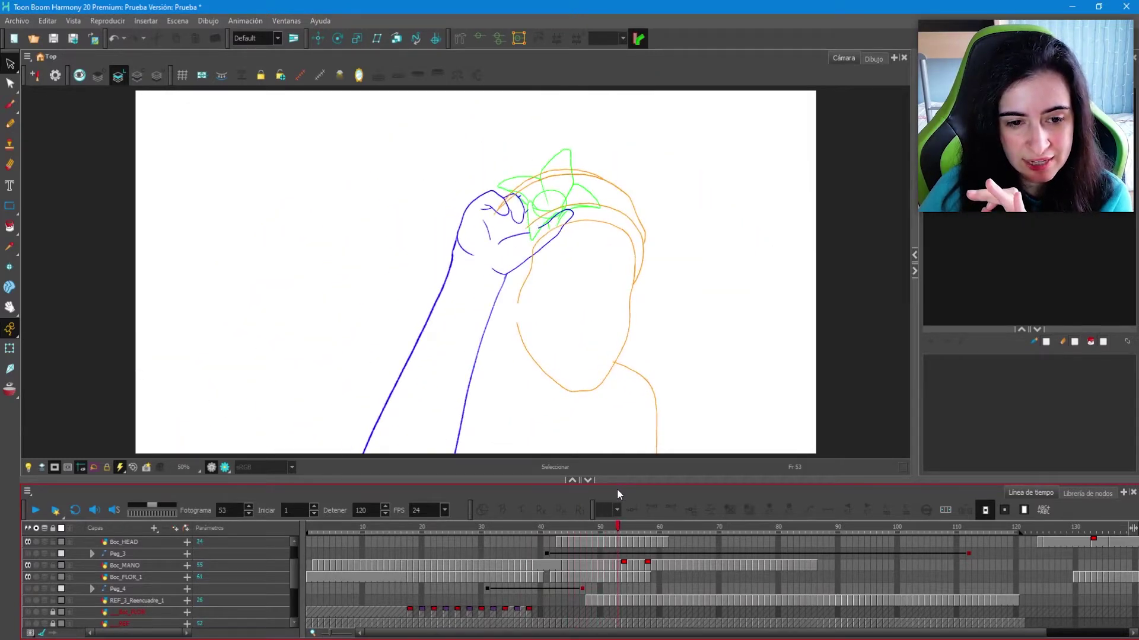
pyautogui.moveTo(617, 489)
pyautogui.mouseDown()
pyautogui.moveTo(638, 484)
pyautogui.moveTo(628, 485)
pyautogui.mouseUp()
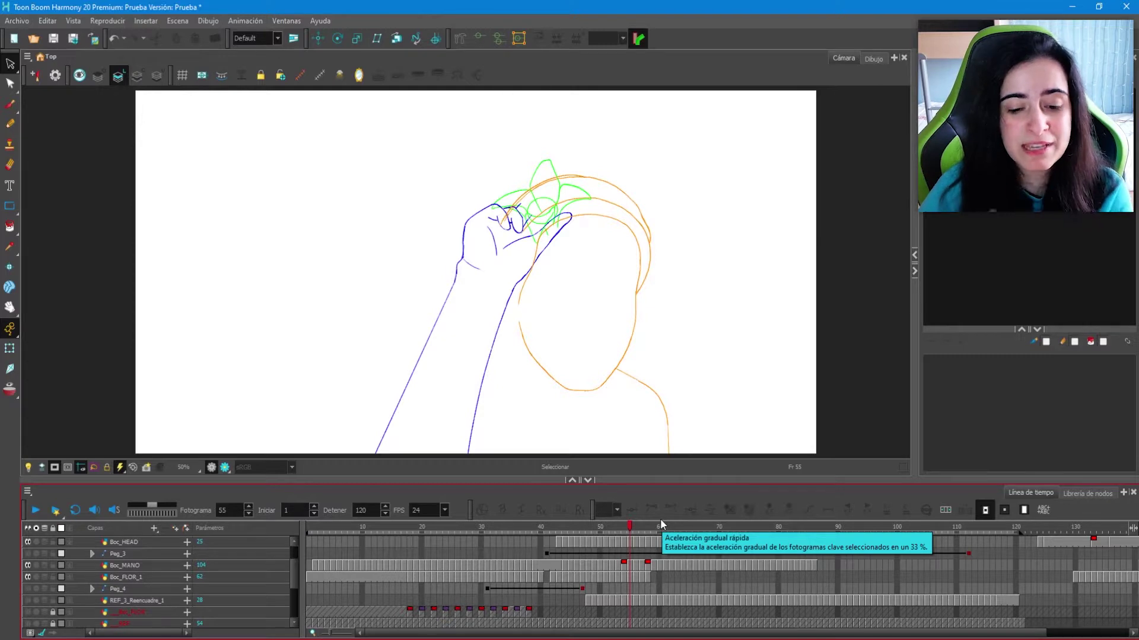
# Turn on the REF layer and compare hand and flower drawings against it across frames 52–71.
pyautogui.scroll(-2, 635, 542)
pyautogui.click(613, 528)
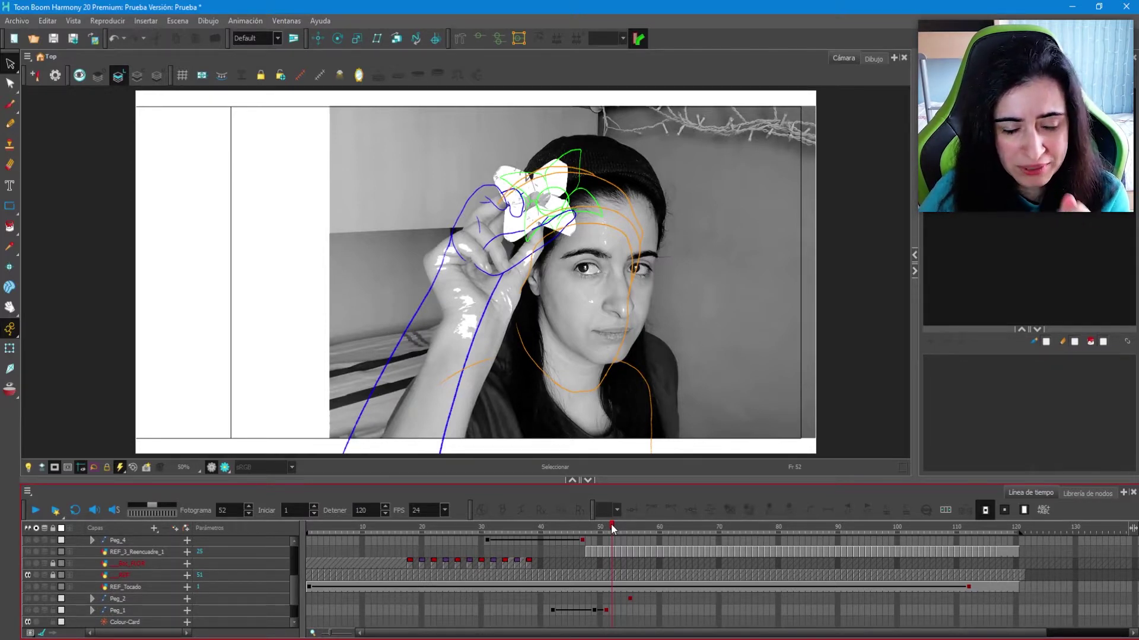
pyautogui.moveTo(613, 528); pyautogui.dragTo(637, 521)
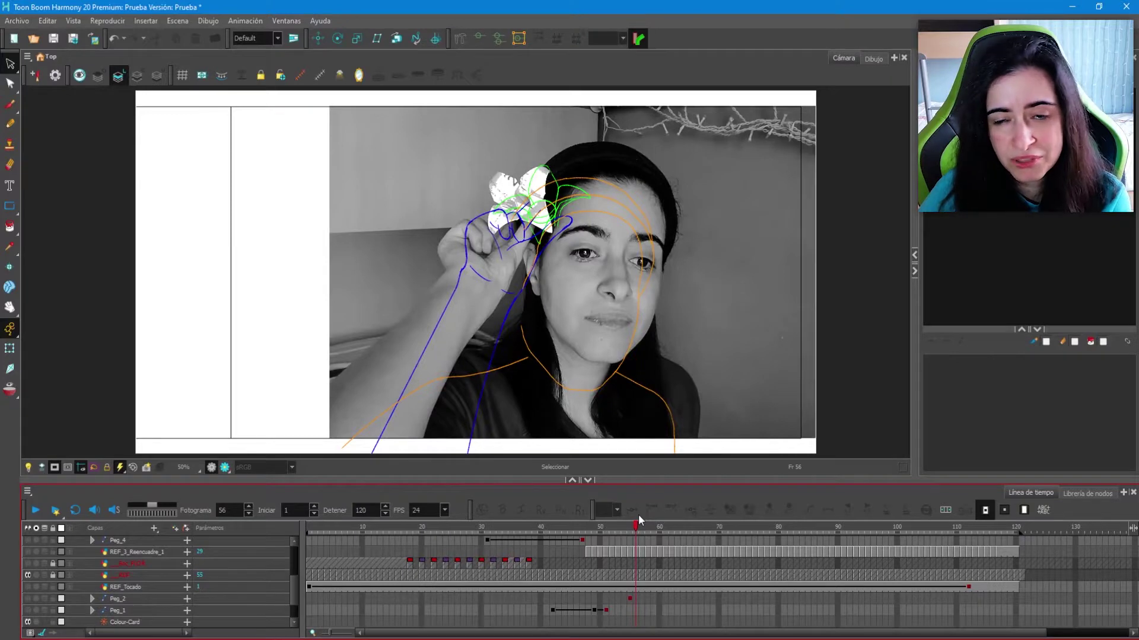
pyautogui.moveTo(638, 514); pyautogui.dragTo(625, 509)
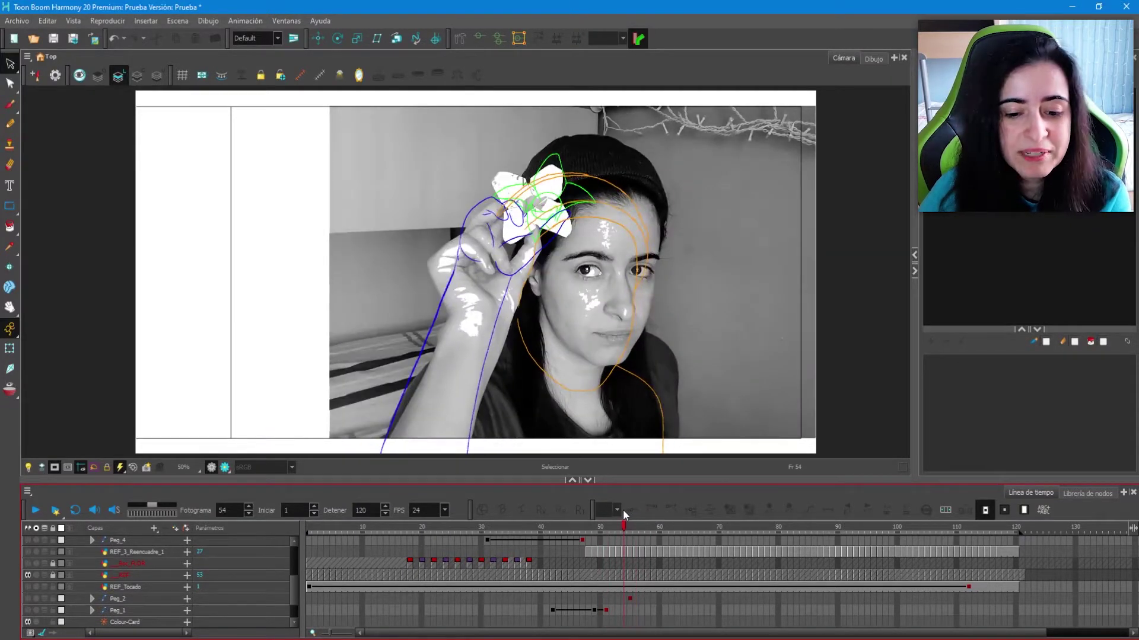
pyautogui.moveTo(622, 510)
pyautogui.mouseDown()
pyautogui.moveTo(771, 496)
pyautogui.moveTo(647, 503)
pyautogui.mouseUp()
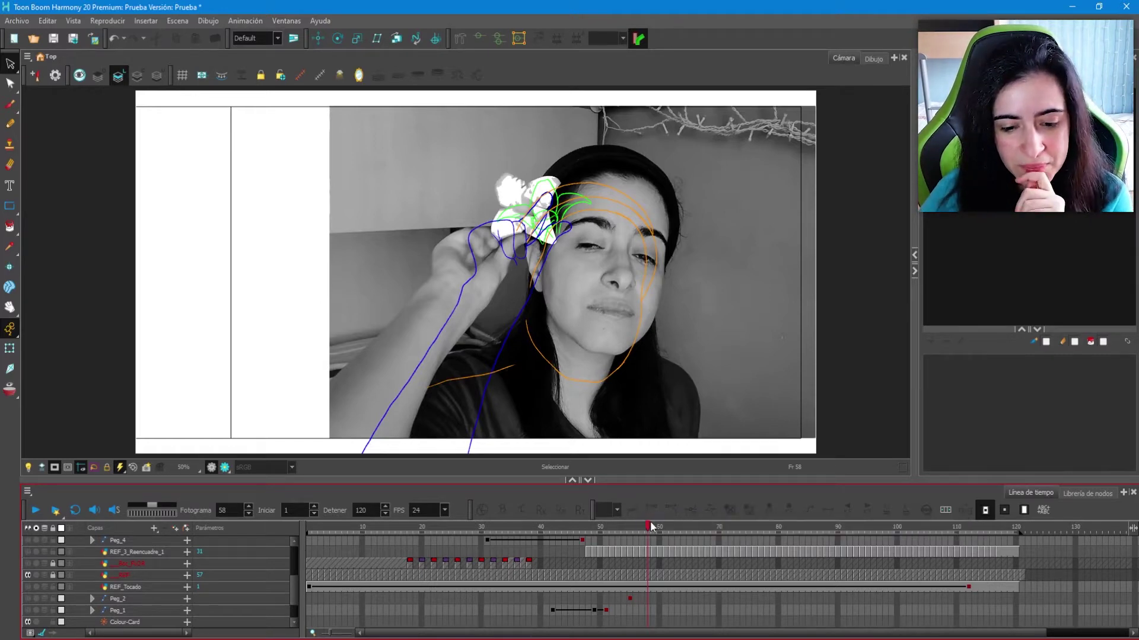
pyautogui.moveTo(647, 530)
pyautogui.mouseDown()
pyautogui.moveTo(698, 525)
pyautogui.moveTo(643, 528)
pyautogui.mouseUp()
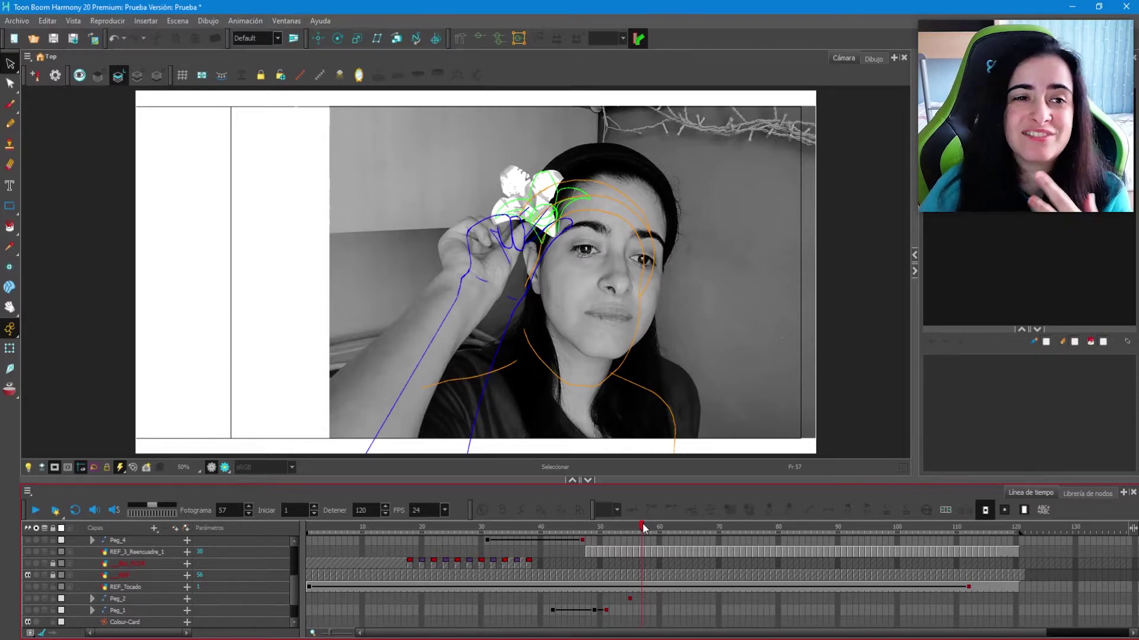
pyautogui.moveTo(643, 528); pyautogui.dragTo(929, 527)
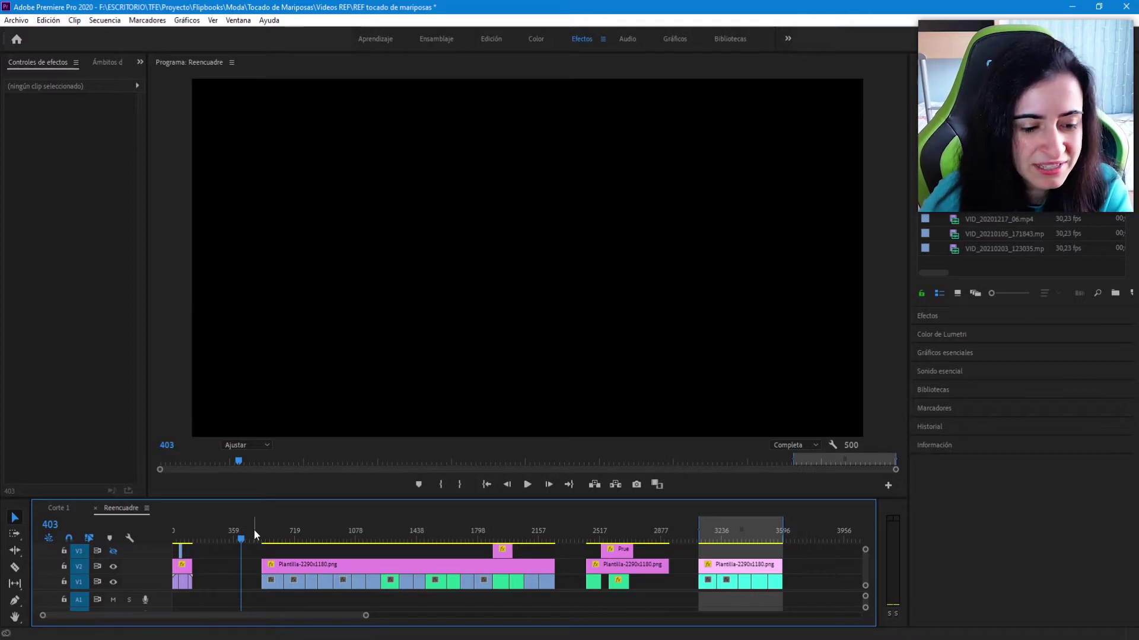
# Move the Reencuadre playhead onto the first reframed clip and play the reference footage.
pyautogui.moveTo(254, 528); pyautogui.dragTo(263, 528)
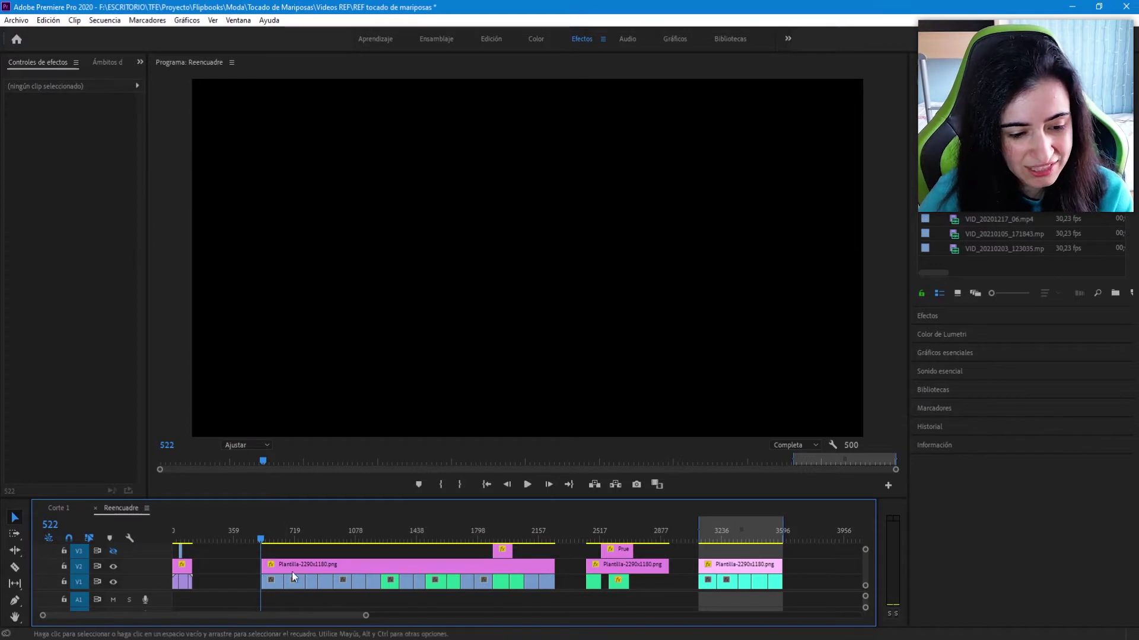
pyautogui.moveTo(261, 541)
pyautogui.mouseDown()
pyautogui.moveTo(276, 533)
pyautogui.moveTo(261, 533)
pyautogui.mouseUp()
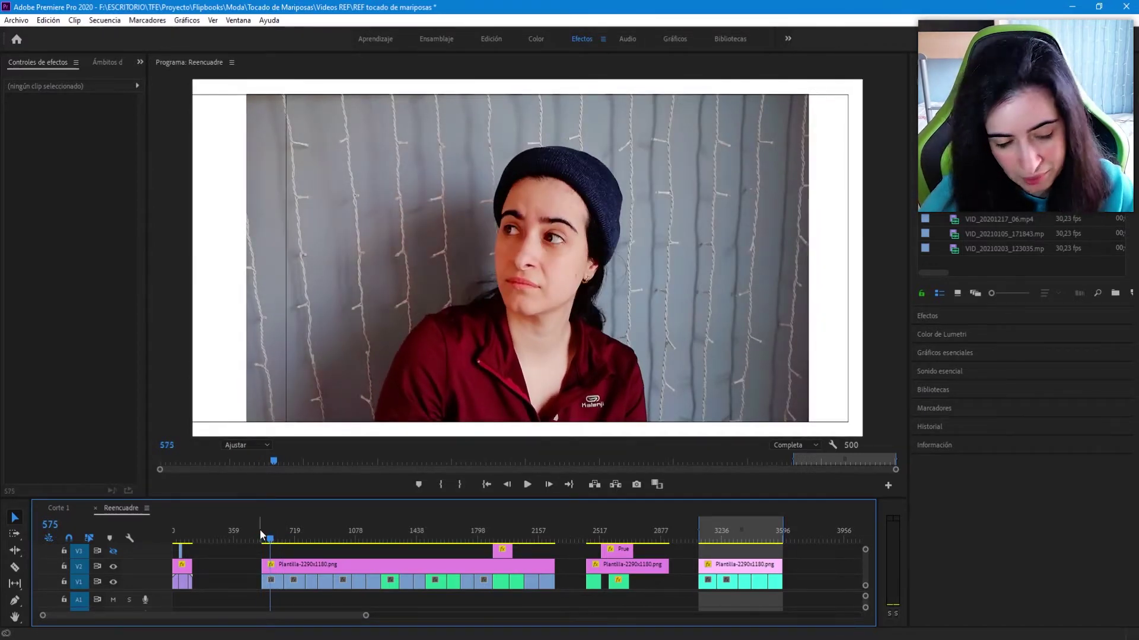
pyautogui.press('space')
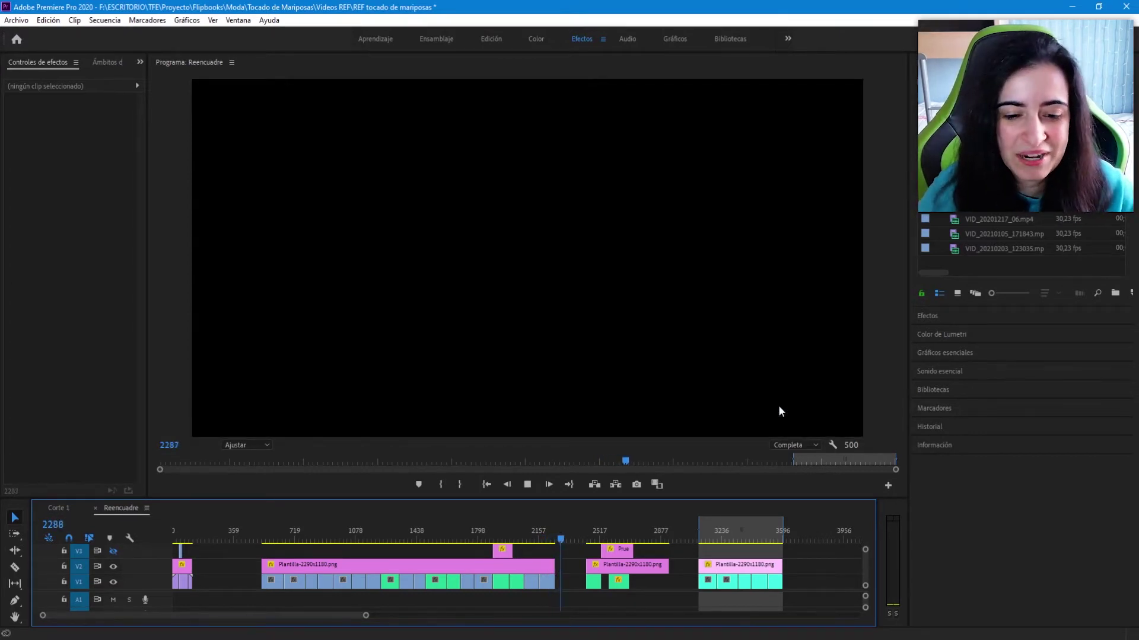
# Stop playback and replay the final reference clip from frame 3101 to the end at 3600.
pyautogui.press('space')
pyautogui.click(552, 534)
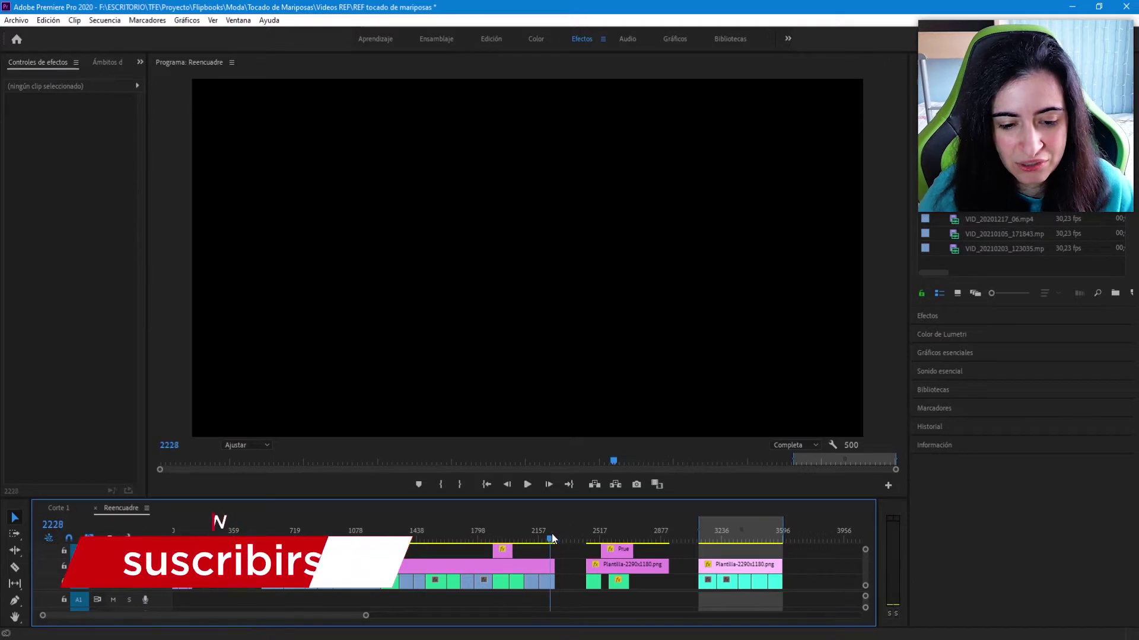
pyautogui.moveTo(552, 538); pyautogui.dragTo(550, 538)
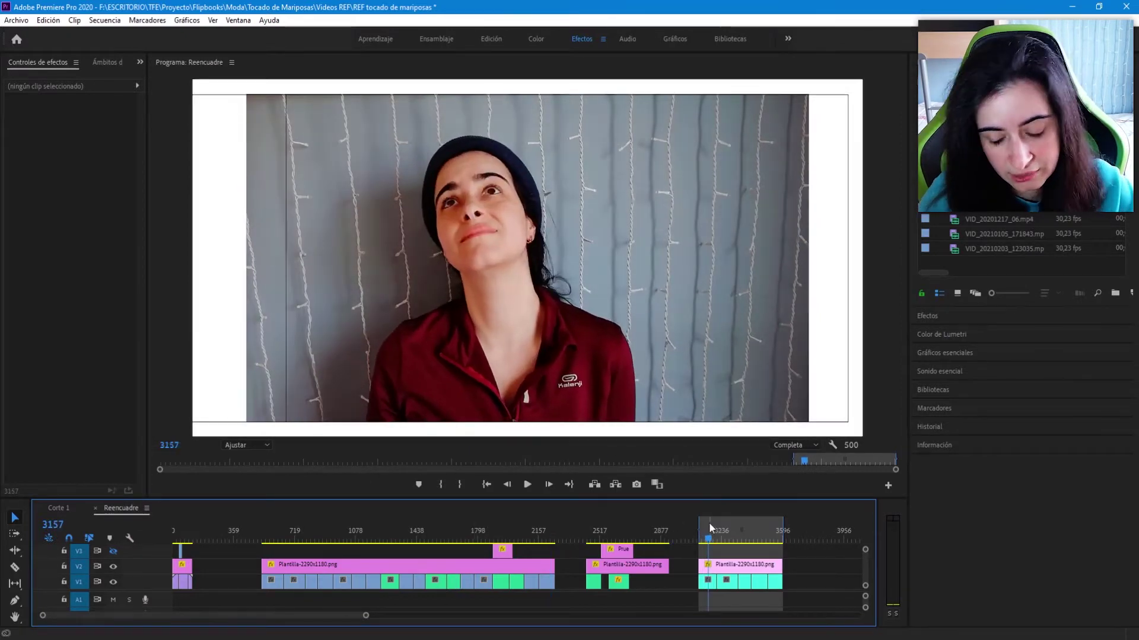
pyautogui.press('Up')
pyautogui.press('space')
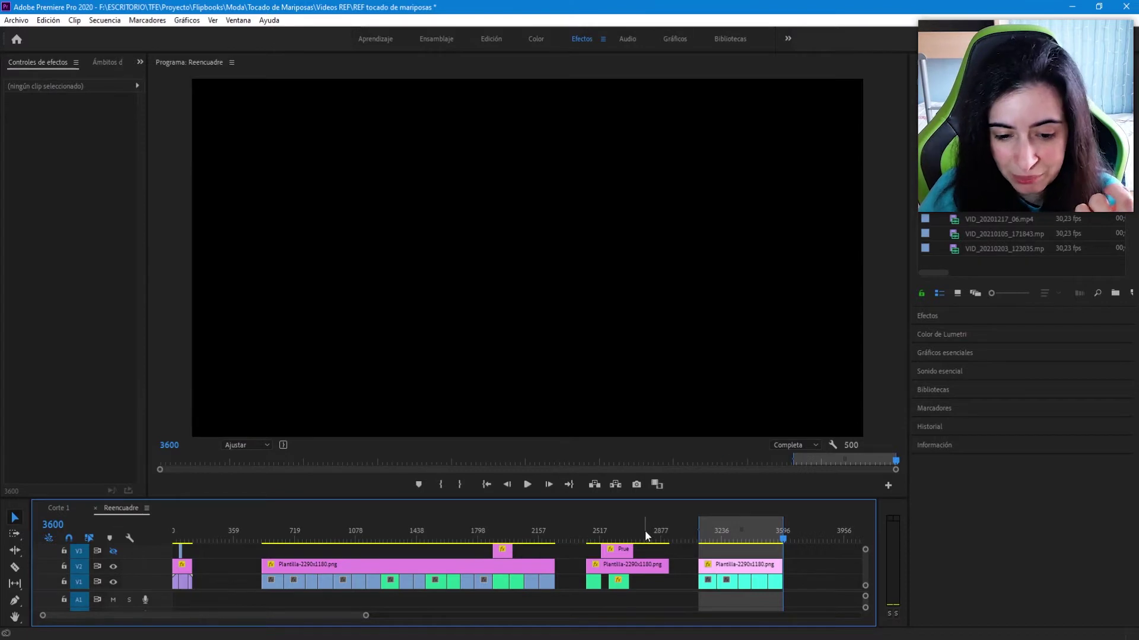
# Play and scrub the hand-to-head reference clip around frame 2572.
pyautogui.moveTo(646, 536); pyautogui.dragTo(611, 541)
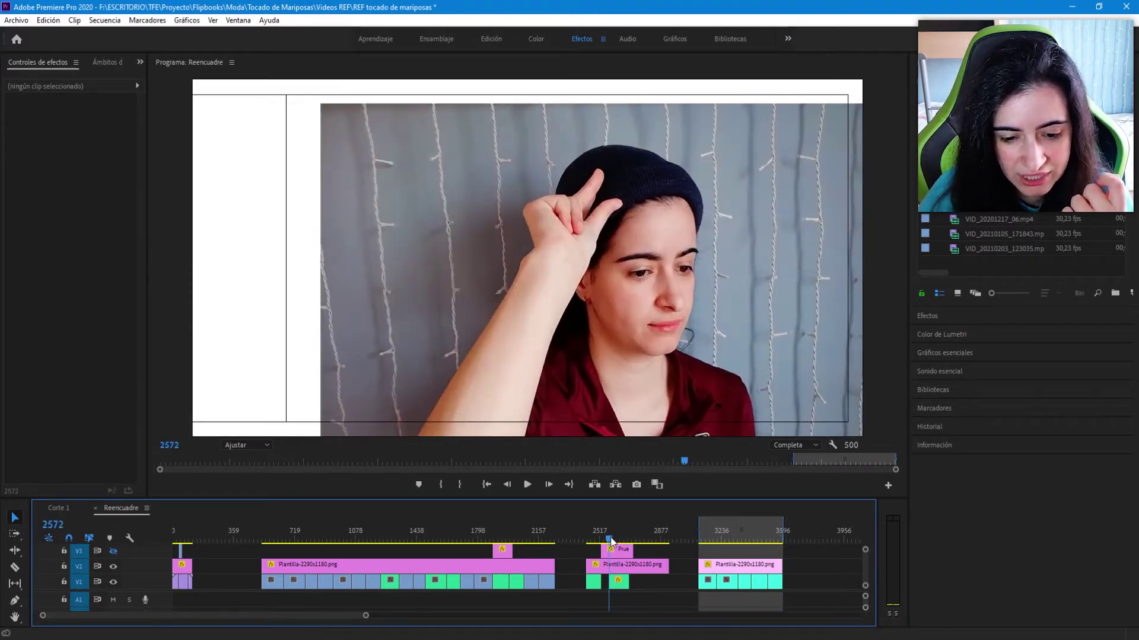
pyautogui.press('space')
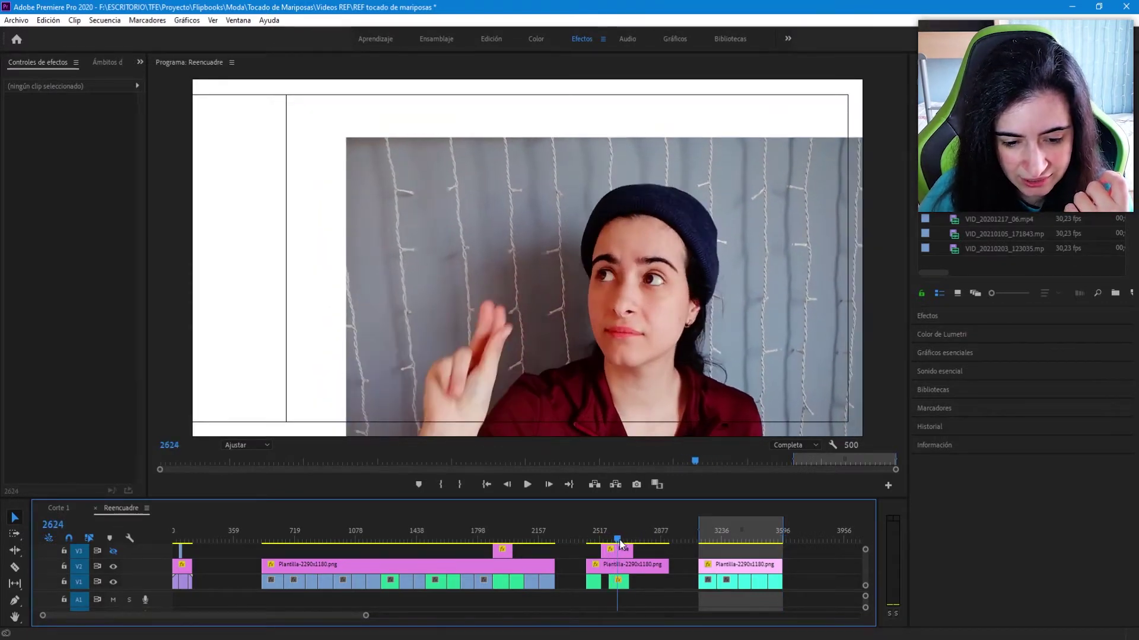
pyautogui.click(439, 587)
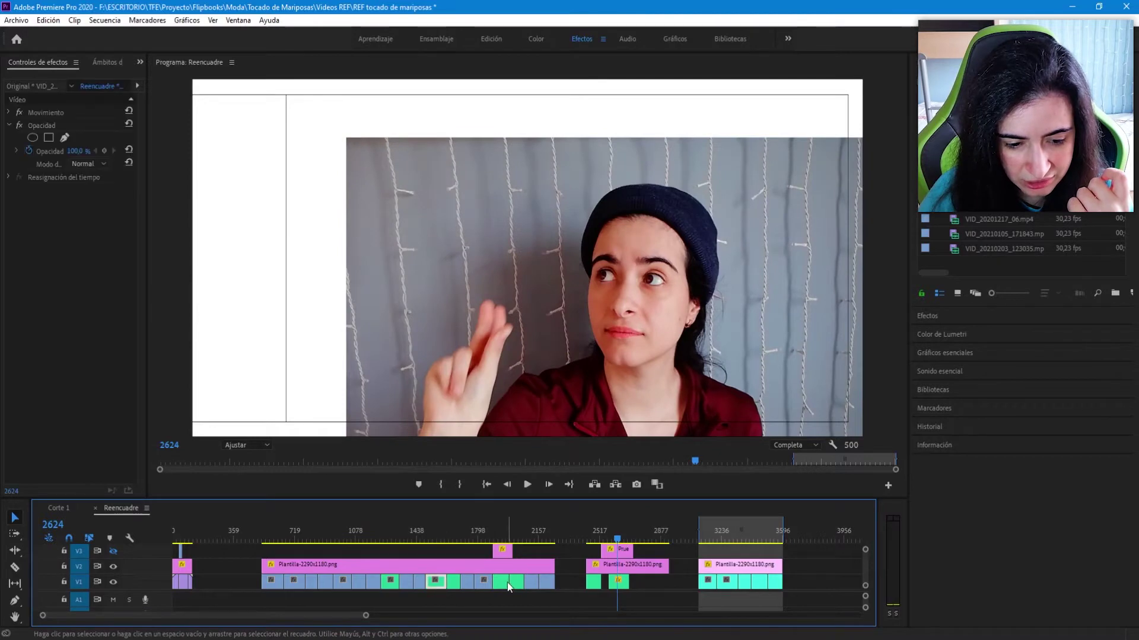
pyautogui.moveTo(433, 539); pyautogui.dragTo(612, 548)
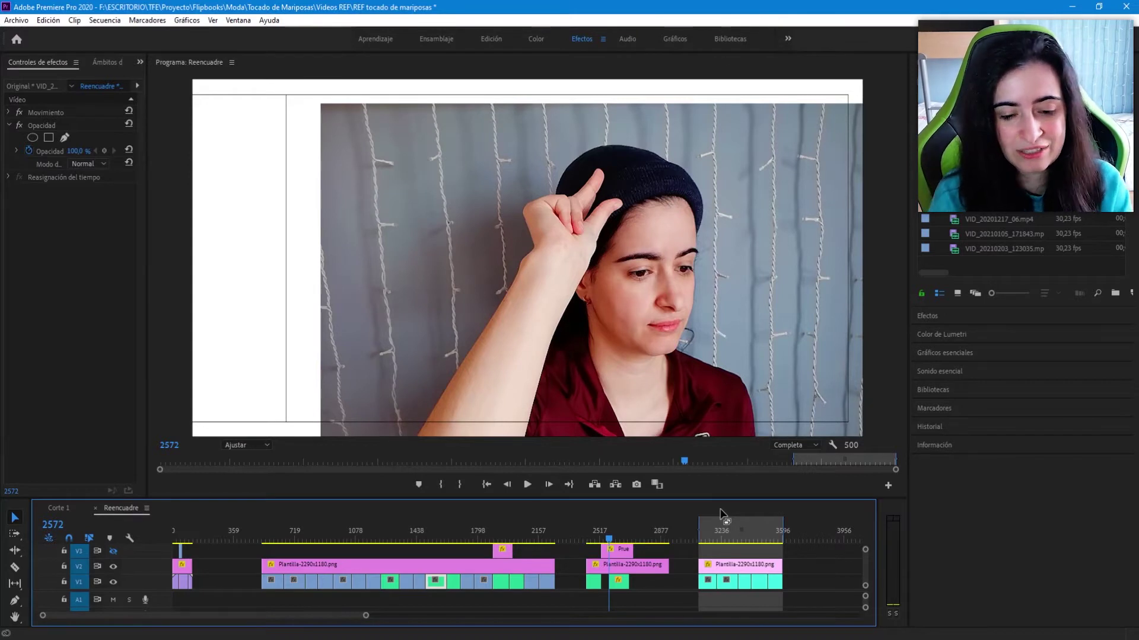
pyautogui.moveTo(611, 537)
pyautogui.mouseDown()
pyautogui.moveTo(604, 532)
pyautogui.moveTo(612, 537)
pyautogui.mouseUp()
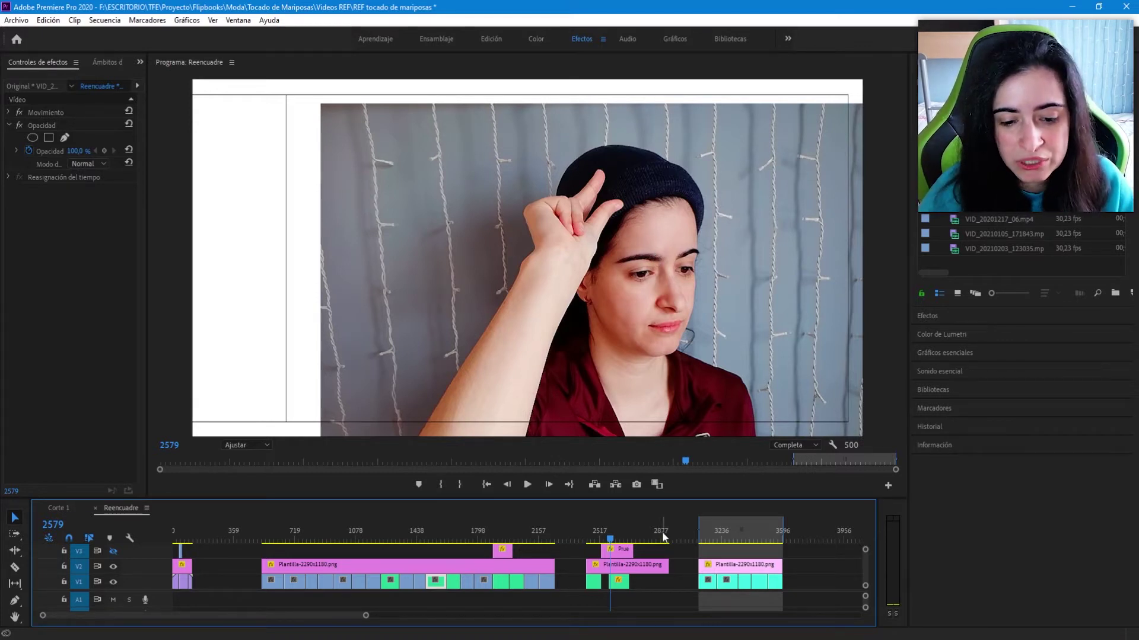
pyautogui.moveTo(609, 539)
pyautogui.mouseDown()
pyautogui.moveTo(629, 537)
pyautogui.moveTo(603, 537)
pyautogui.mouseUp()
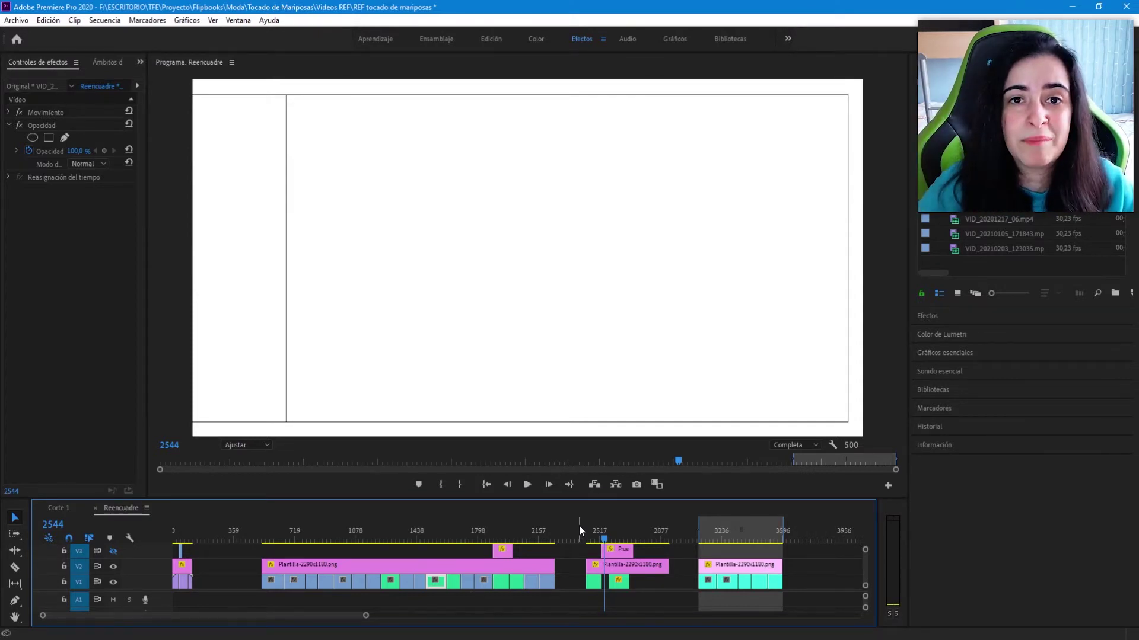
# Replay the hand reference clip from frame 2568 and stop it at frame 2724.
pyautogui.click(608, 540)
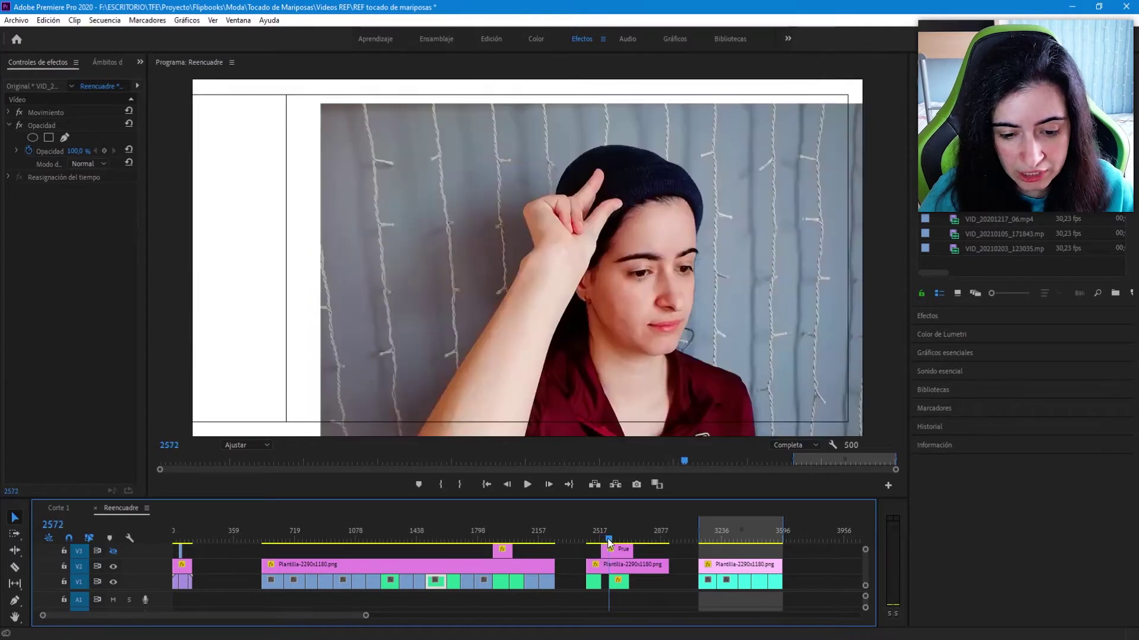
pyautogui.press('space')
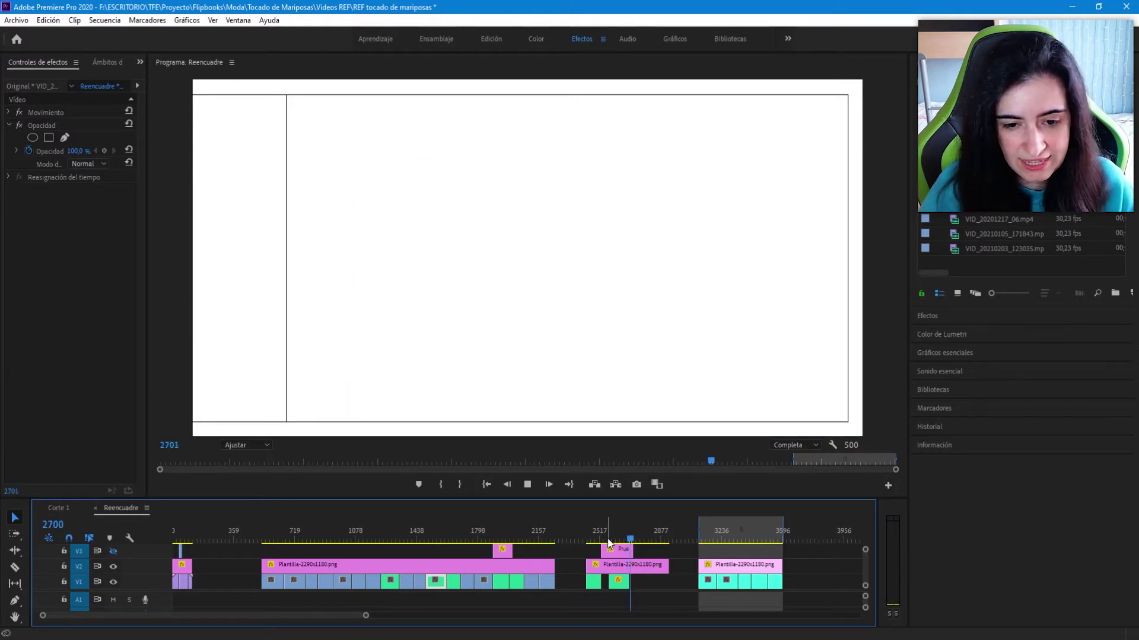
pyautogui.click(609, 541)
pyautogui.click(611, 539)
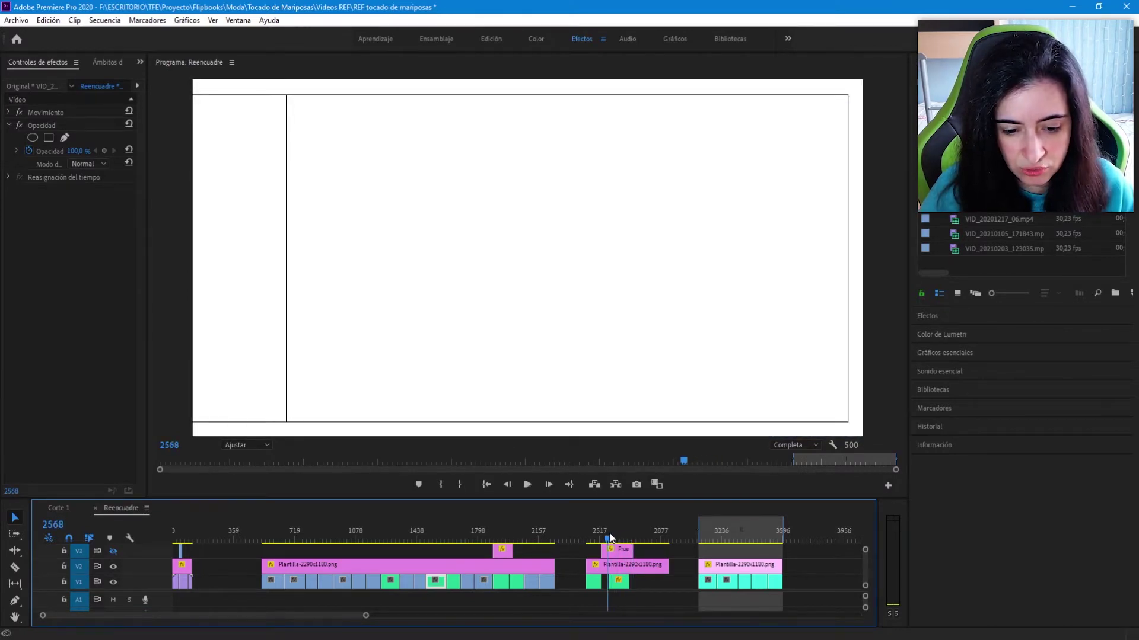
pyautogui.press('space')
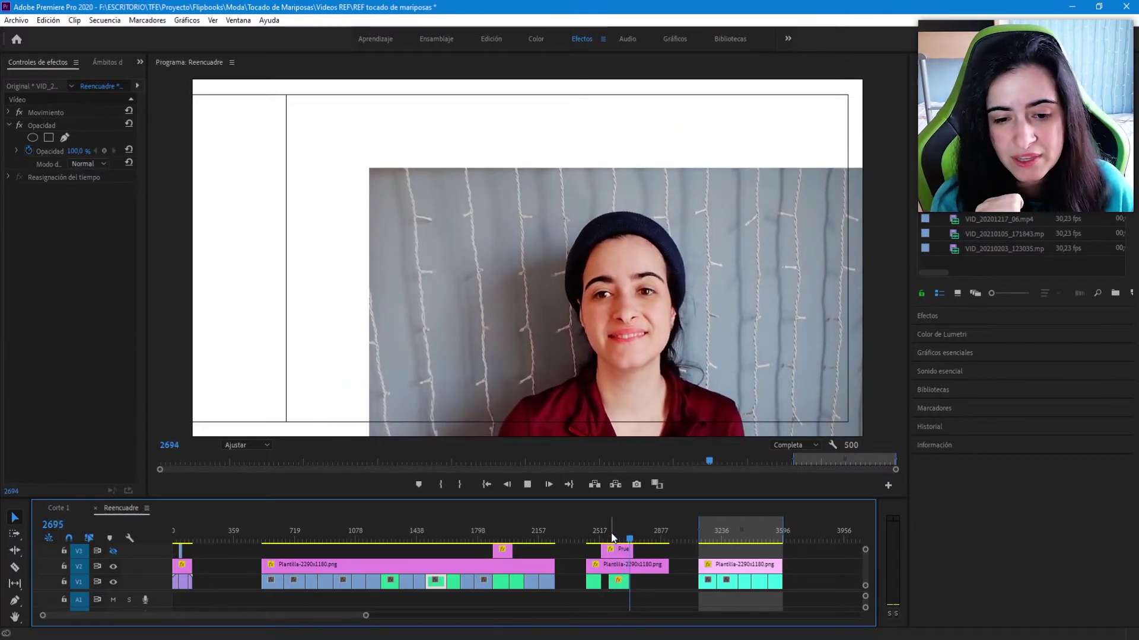
pyautogui.press('space')
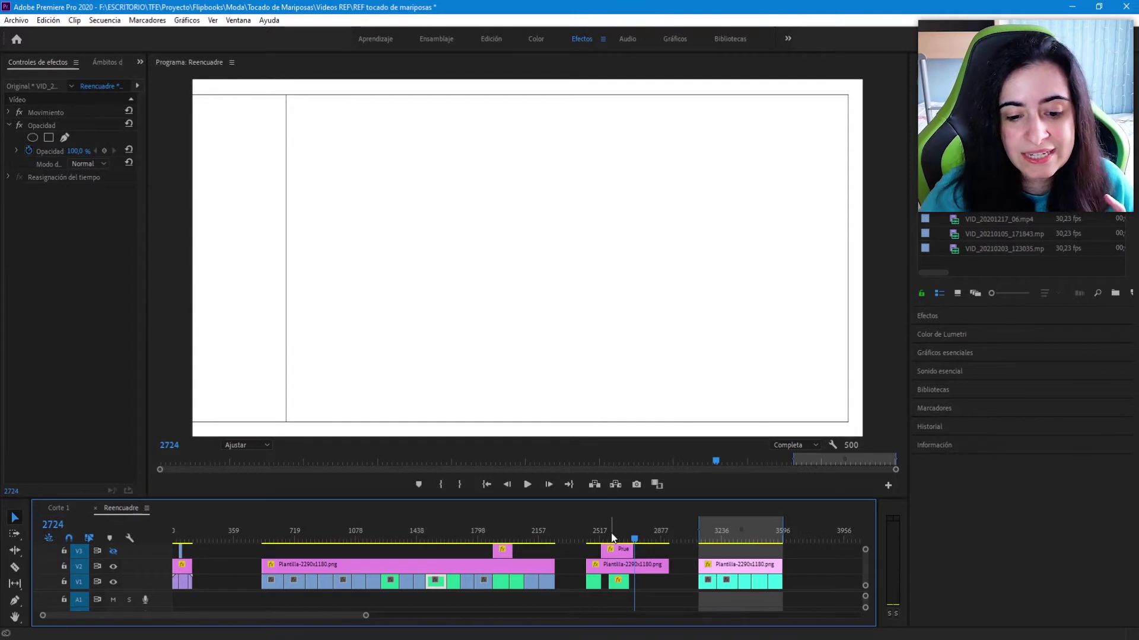
# Back in Harmony, make REF_3_Reencuadre_1 visible and compare poses around frame 43.
pyautogui.hotkey('alt', 'Tab')
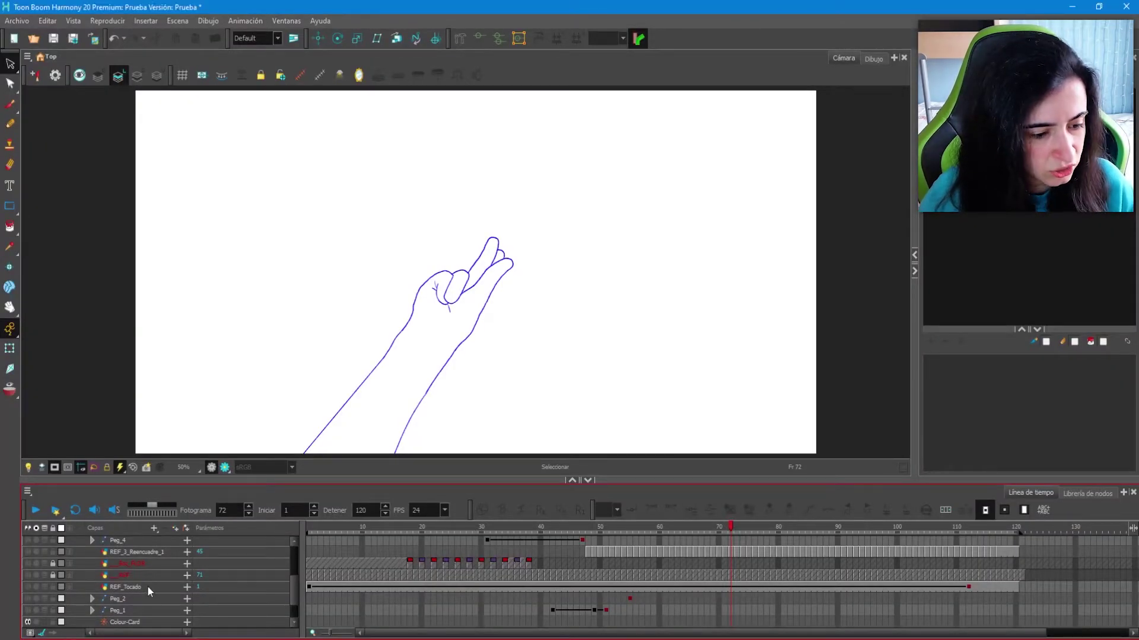
pyautogui.click(28, 552)
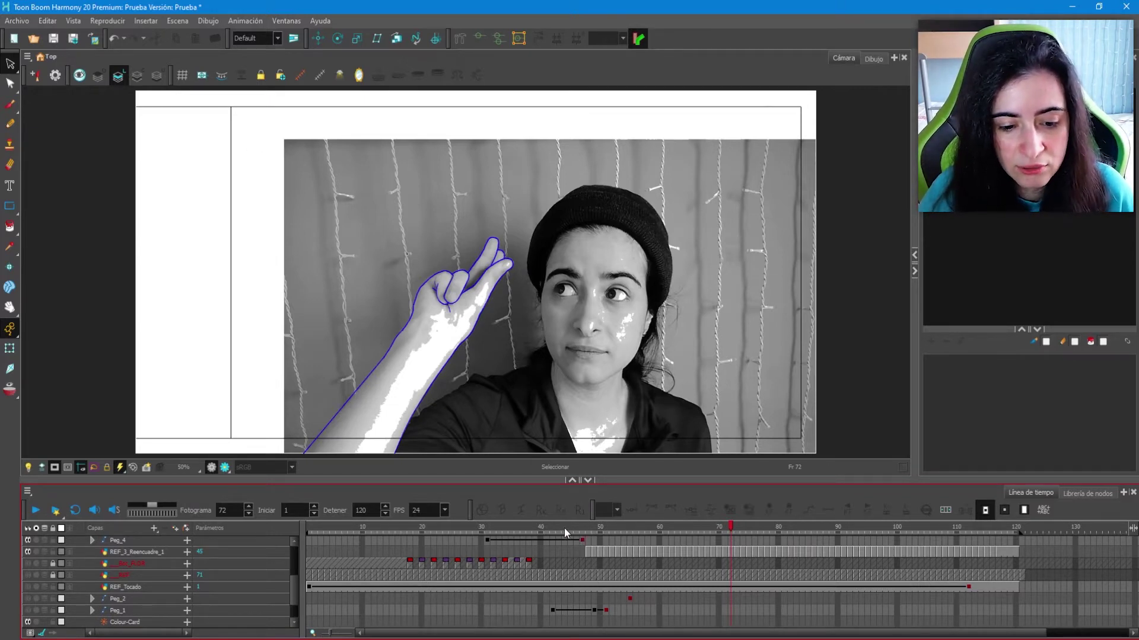
pyautogui.moveTo(565, 531)
pyautogui.mouseDown()
pyautogui.moveTo(540, 526)
pyautogui.moveTo(696, 504)
pyautogui.mouseUp()
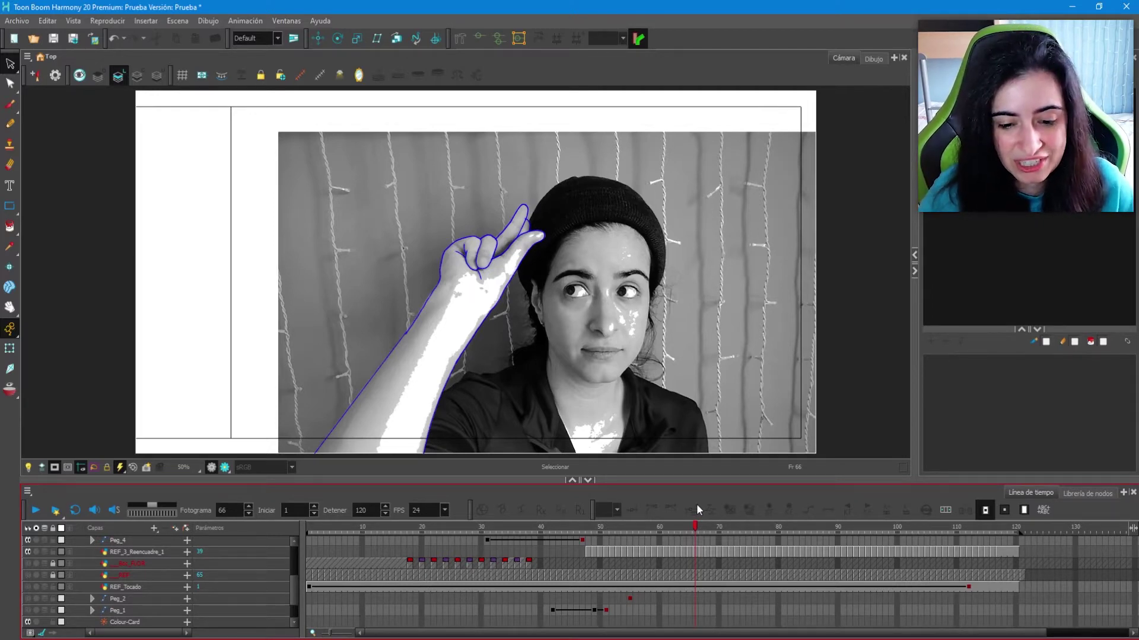
pyautogui.moveTo(633, 525)
pyautogui.mouseDown()
pyautogui.moveTo(522, 528)
pyautogui.moveTo(590, 508)
pyautogui.moveTo(560, 511)
pyautogui.moveTo(576, 510)
pyautogui.mouseUp()
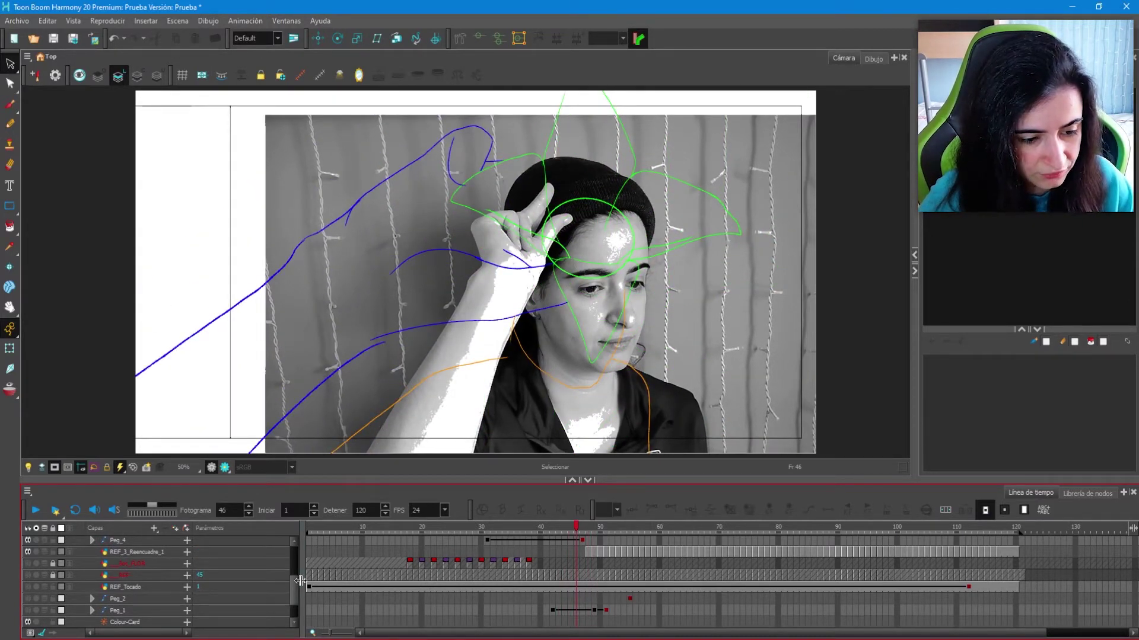
pyautogui.scroll(2, 297, 590)
# Select Peg_4 and REF_3_Reencuadre_1, scrub frames 41–59, and stop on the frame-54 Boc_MANO key.
pyautogui.click(132, 588)
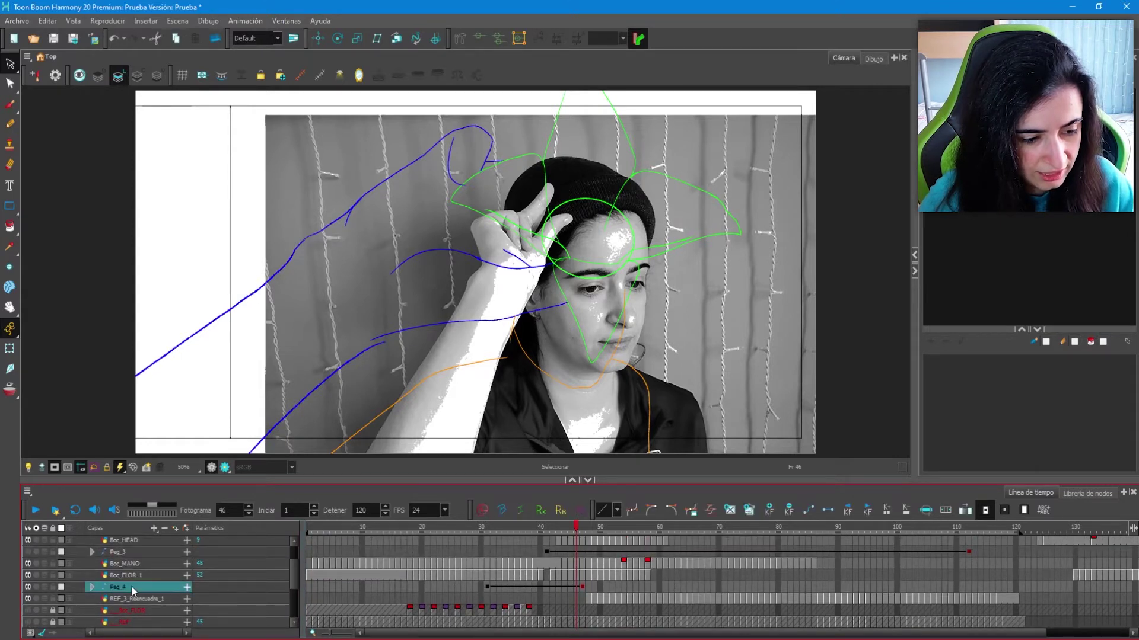
pyautogui.click(131, 598)
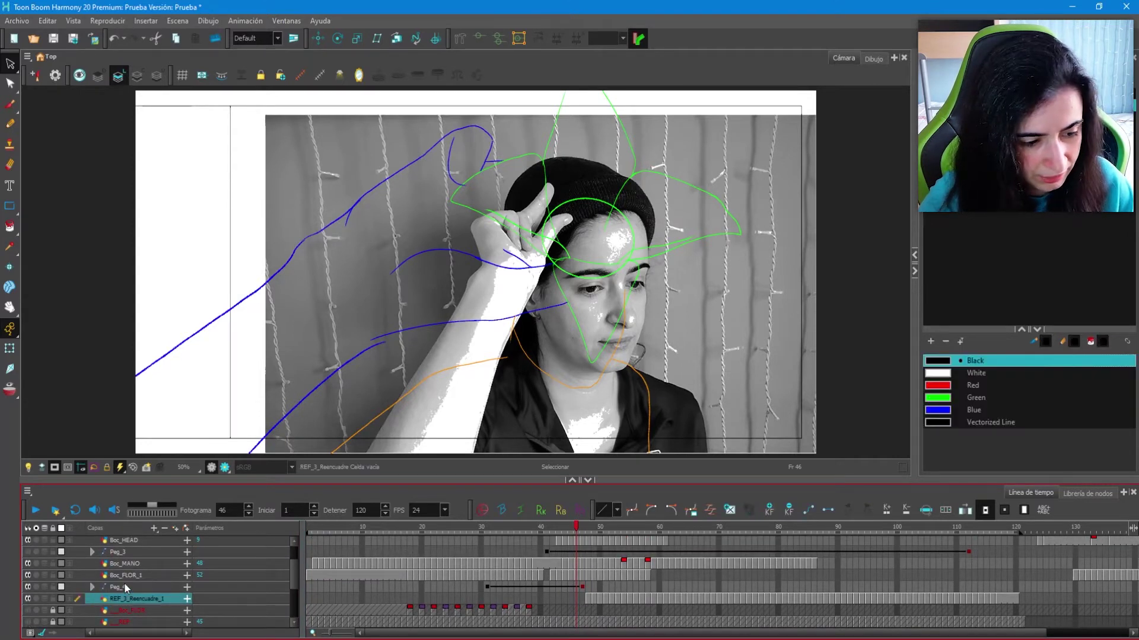
pyautogui.moveTo(311, 586); pyautogui.dragTo(1066, 598)
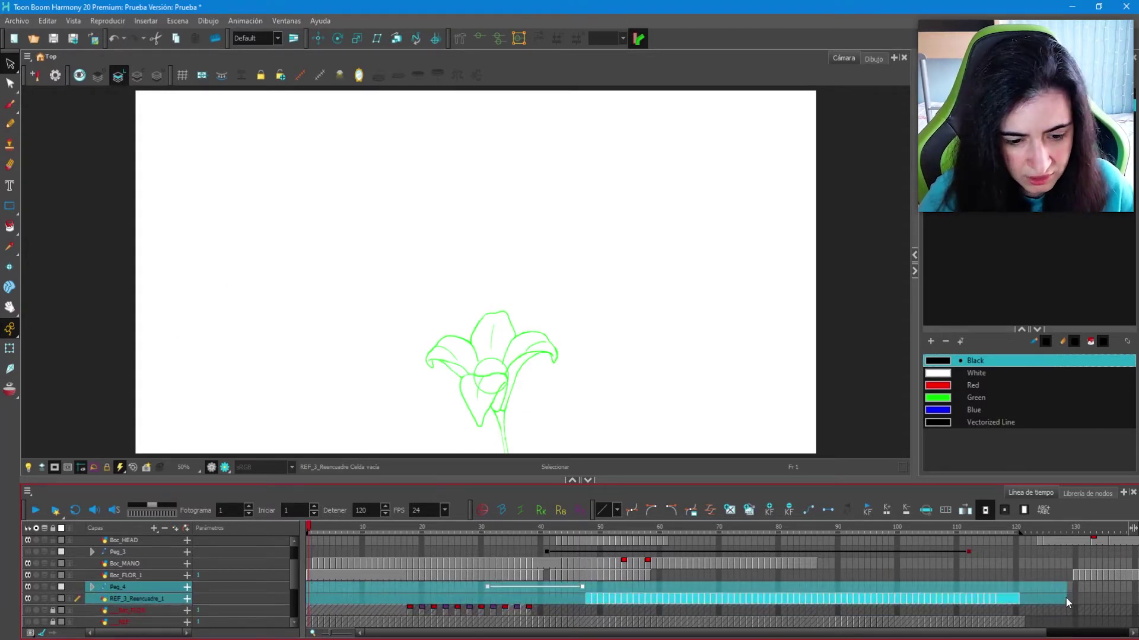
pyautogui.click(587, 534)
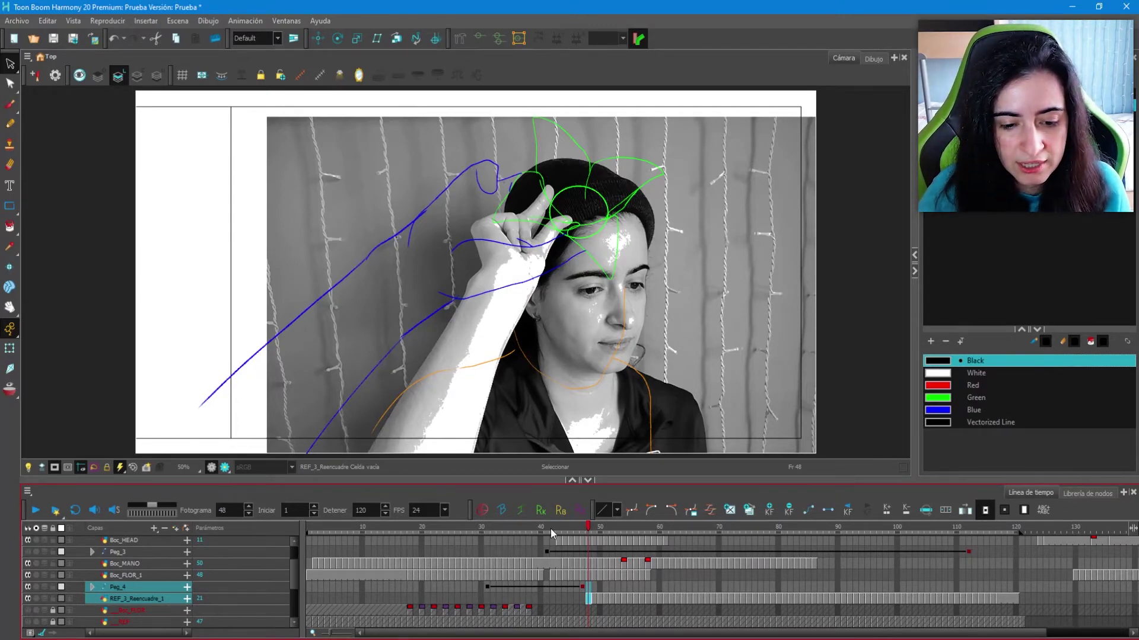
pyautogui.moveTo(550, 528)
pyautogui.mouseDown()
pyautogui.moveTo(483, 529)
pyautogui.moveTo(599, 518)
pyautogui.mouseUp()
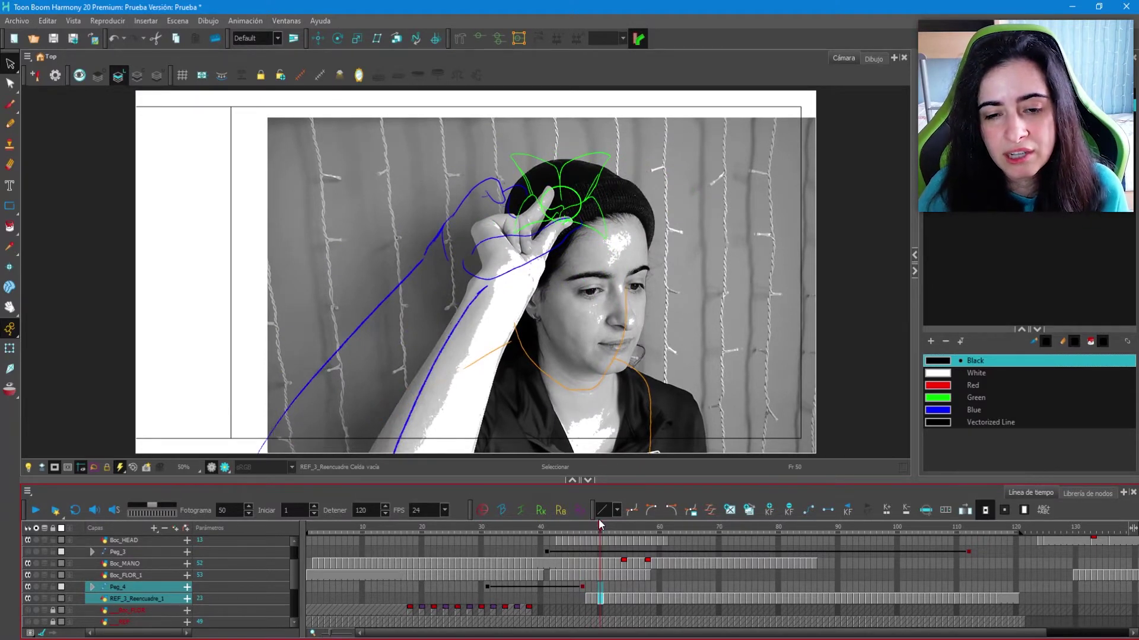
pyautogui.moveTo(599, 520); pyautogui.dragTo(623, 521)
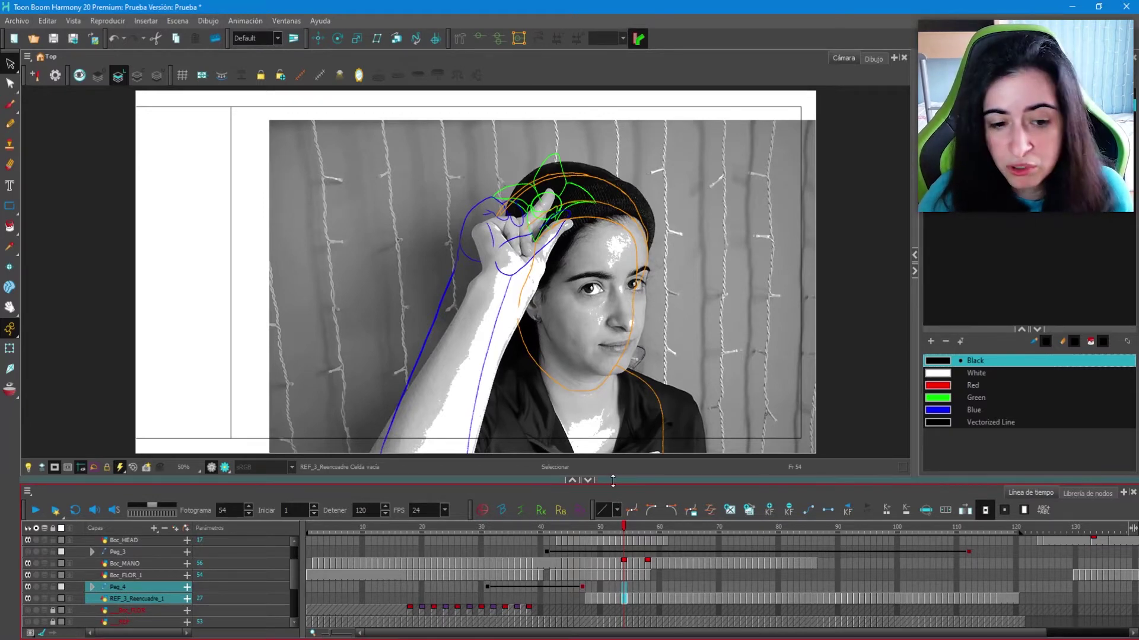
pyautogui.moveTo(623, 529)
pyautogui.mouseDown()
pyautogui.moveTo(596, 522)
pyautogui.moveTo(654, 520)
pyautogui.mouseUp()
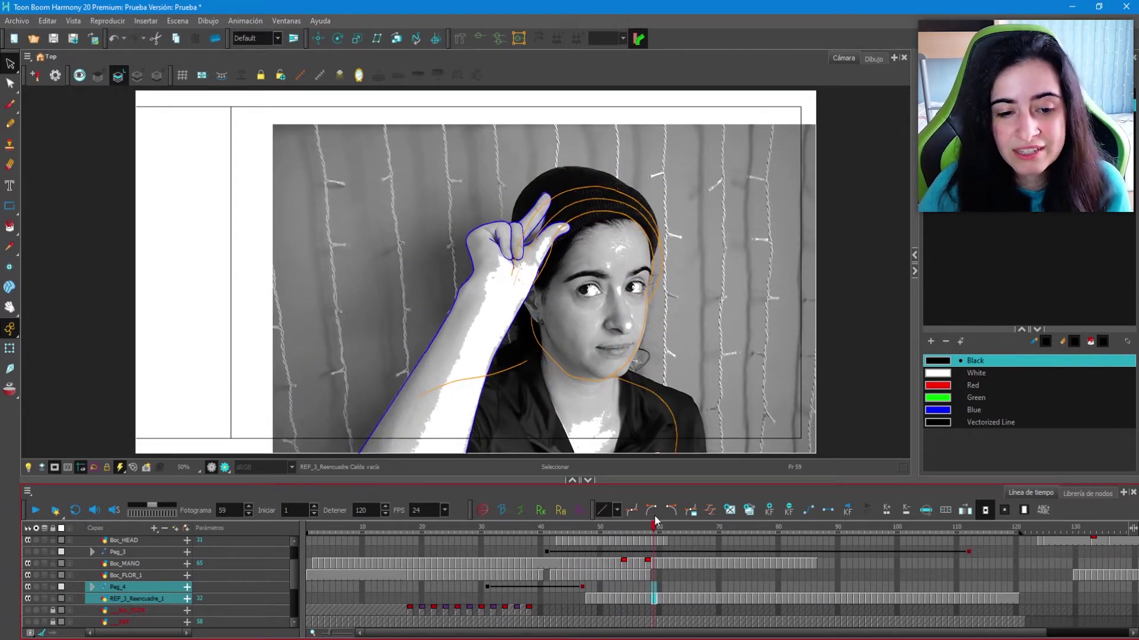
pyautogui.press(',')
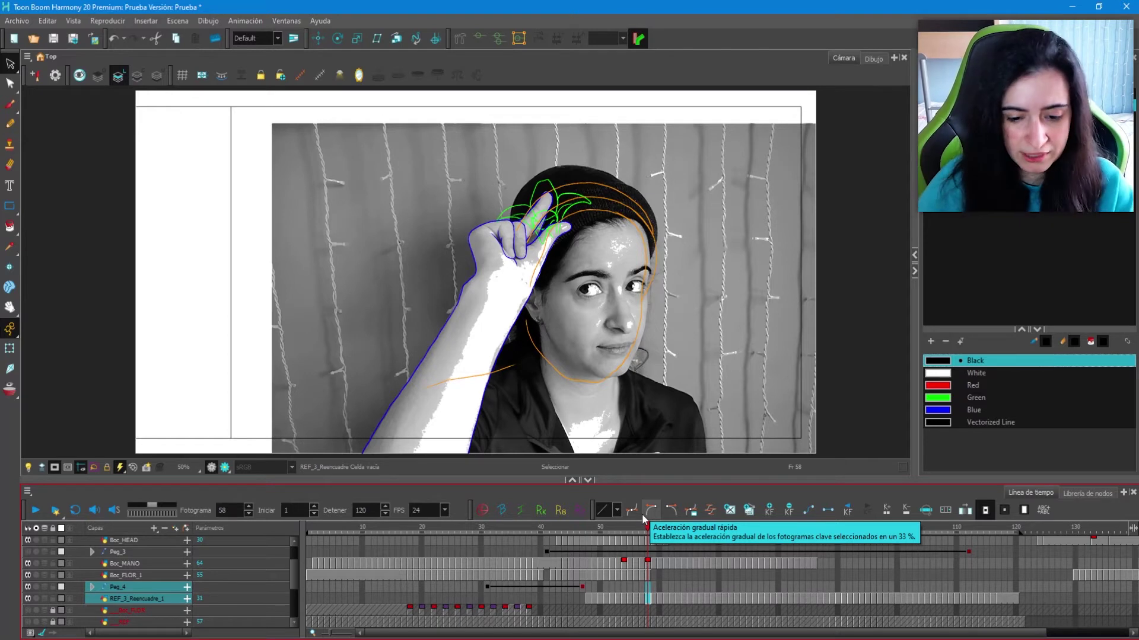
pyautogui.click(623, 563)
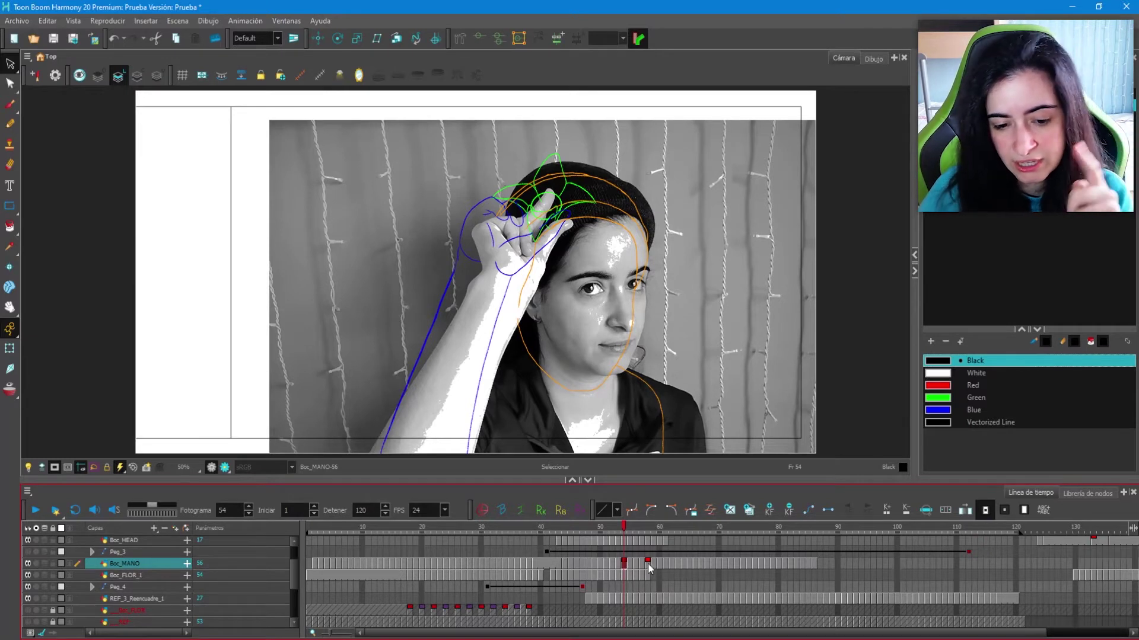
# Check the Boc_MANO key poses at frames 58 and 56, then settle at frame 55.
pyautogui.click(648, 562)
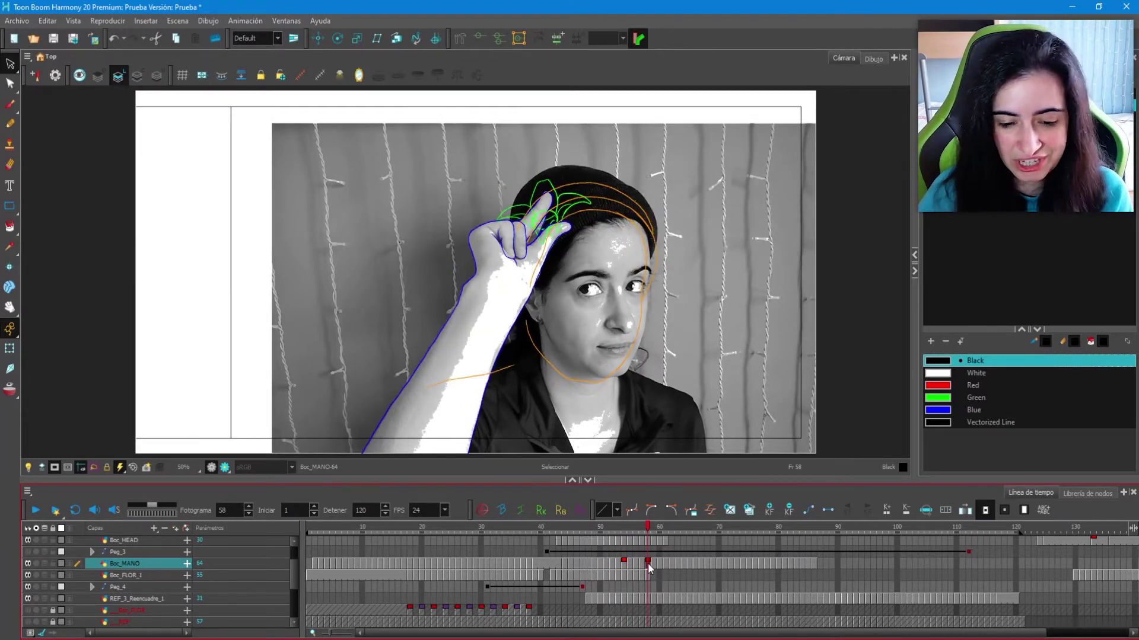
pyautogui.click(635, 564)
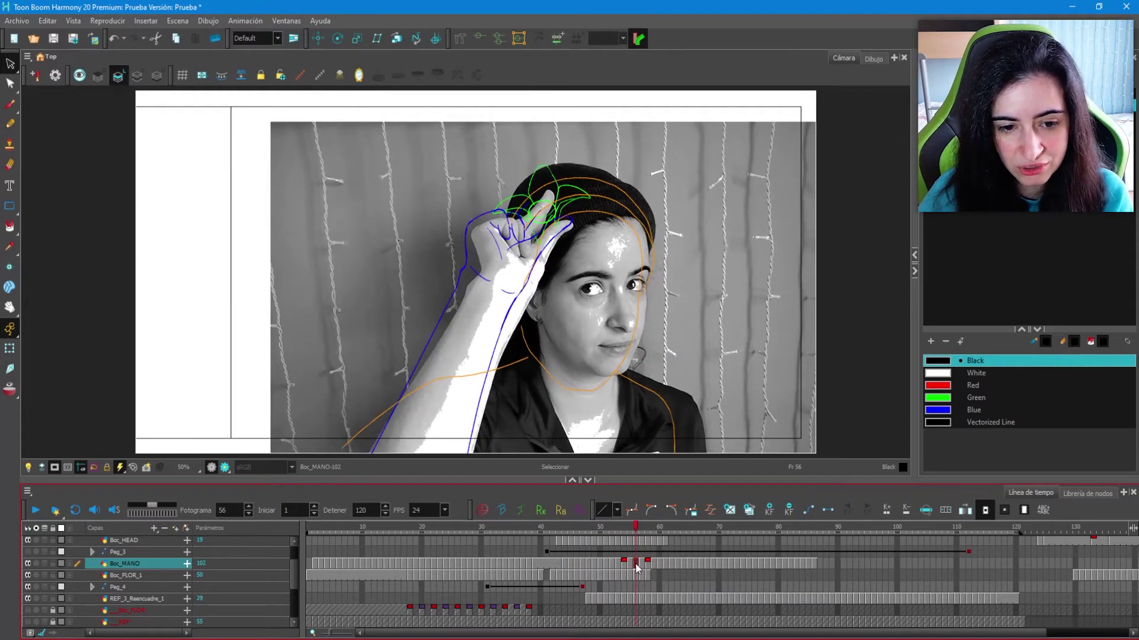
pyautogui.moveTo(636, 527); pyautogui.dragTo(639, 527)
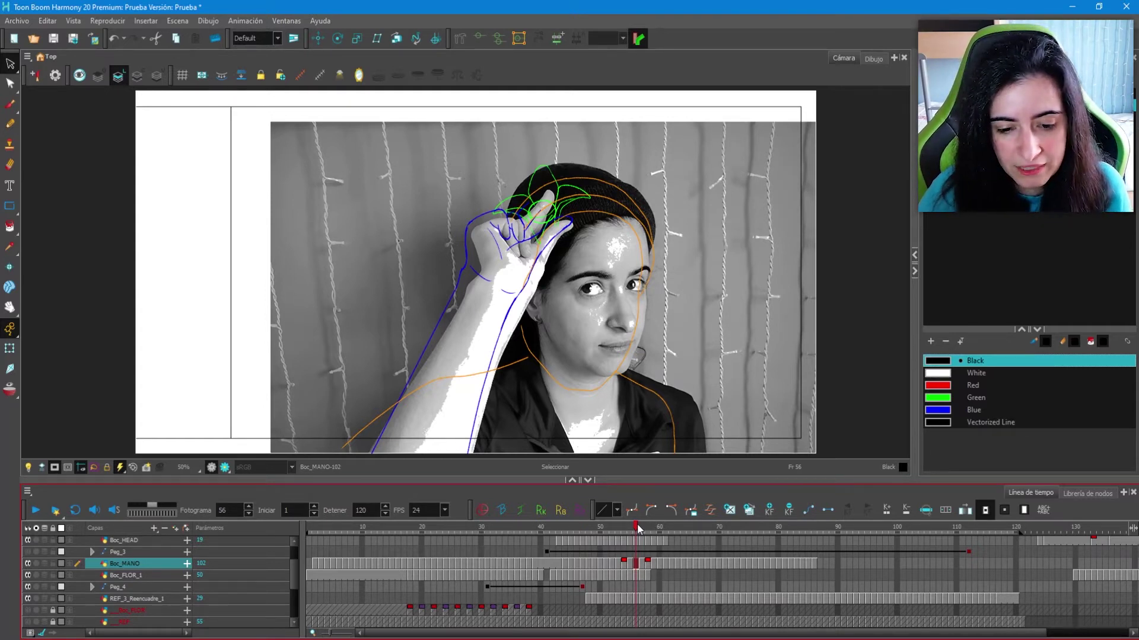
pyautogui.moveTo(638, 529)
pyautogui.mouseDown()
pyautogui.moveTo(785, 531)
pyautogui.moveTo(633, 526)
pyautogui.mouseUp()
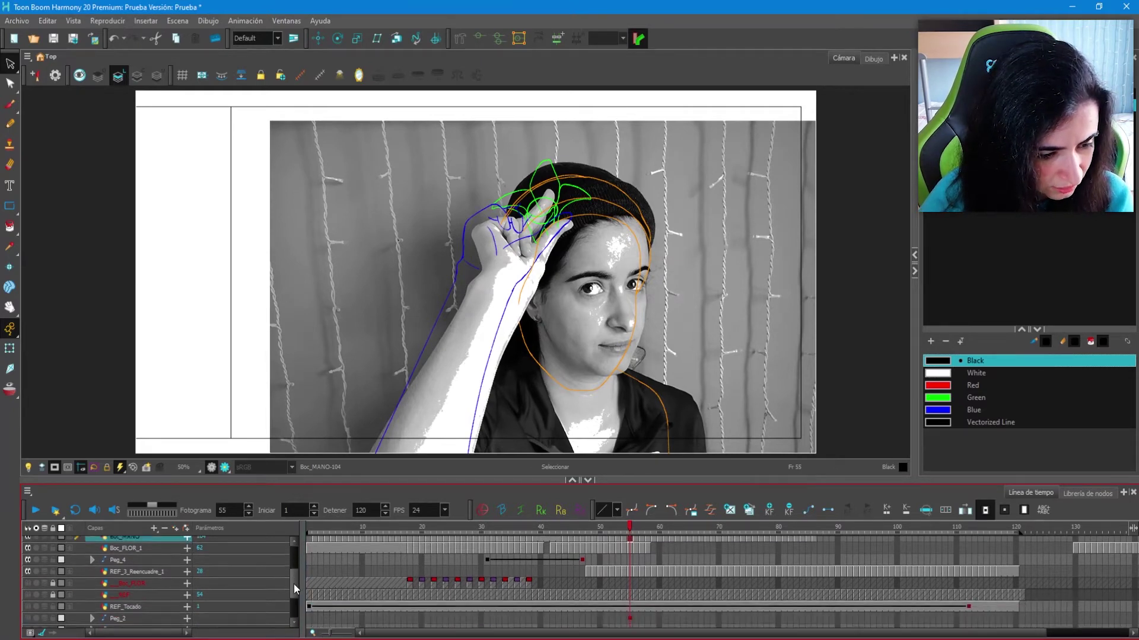
# Hide Boc_HEAD, show and select Boc_HEAD_OK, and go to frame 43.
pyautogui.scroll(3, 294, 585)
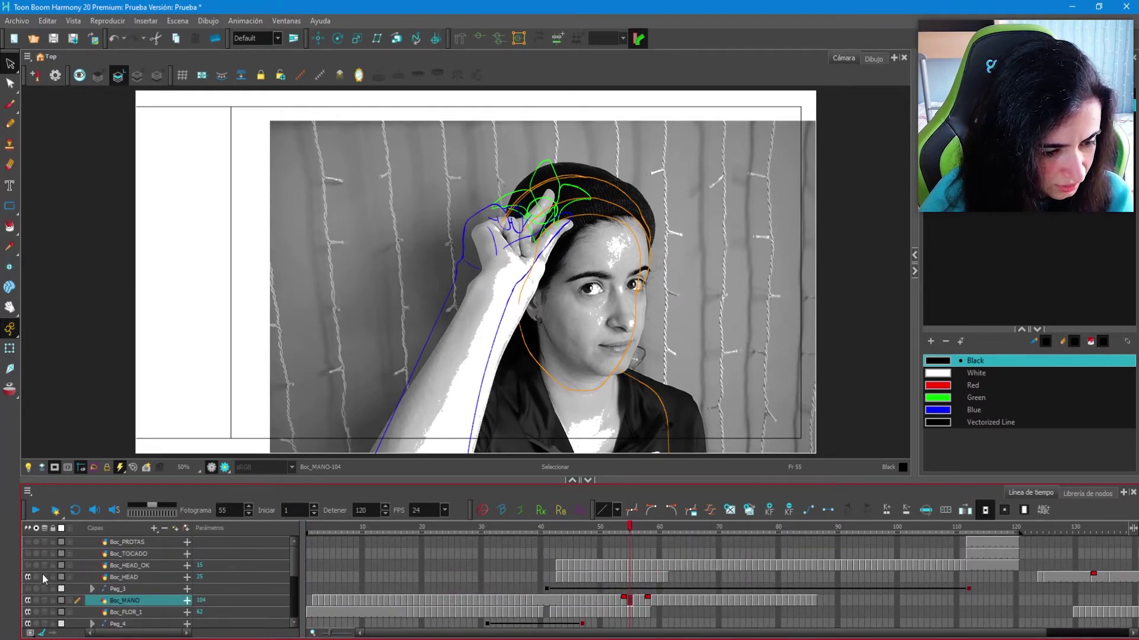
pyautogui.click(27, 577)
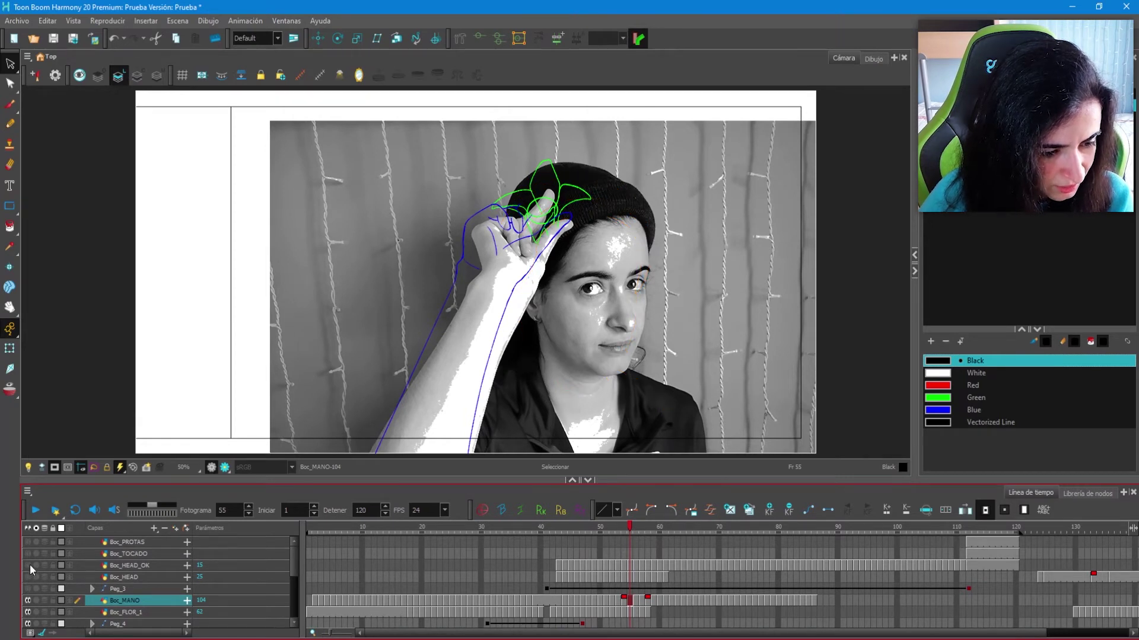
pyautogui.click(29, 565)
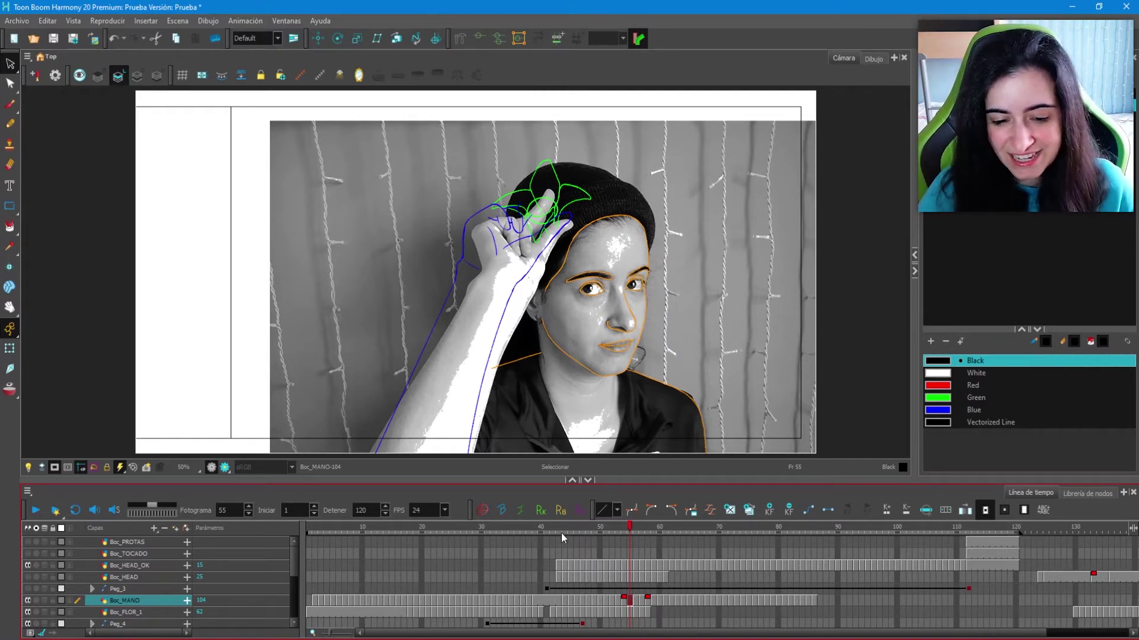
pyautogui.click(142, 565)
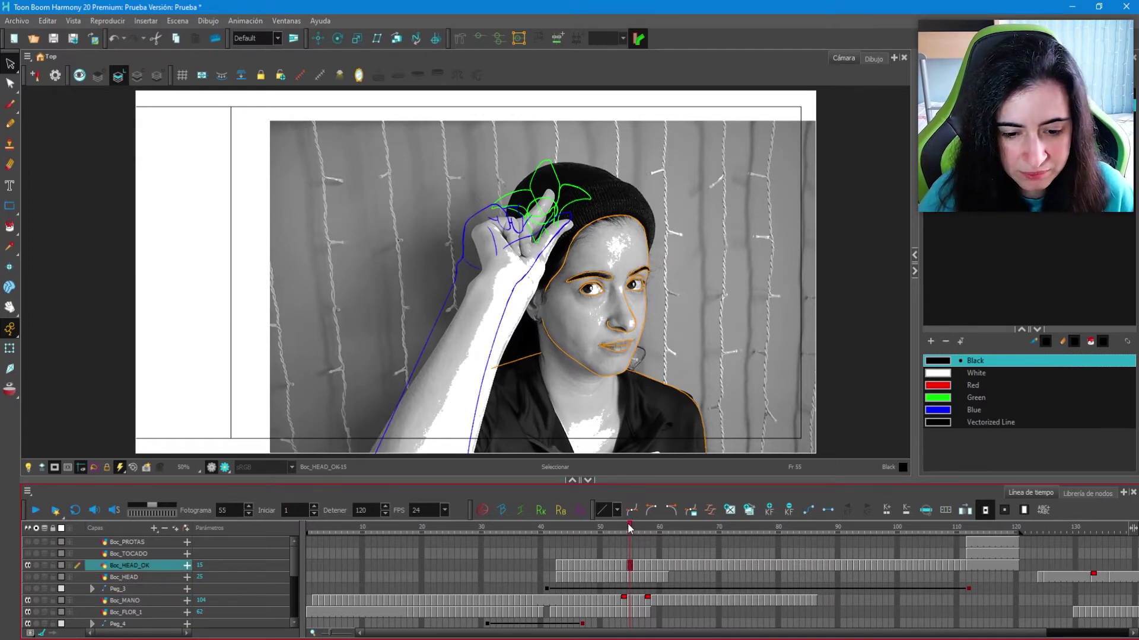
pyautogui.moveTo(630, 524); pyautogui.dragTo(558, 530)
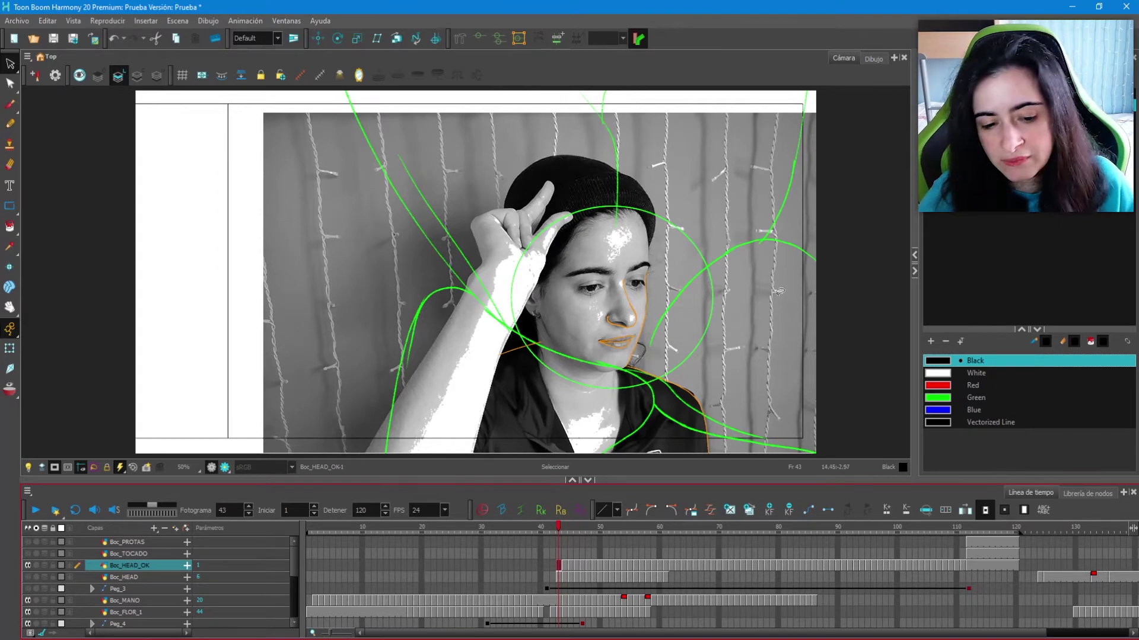
# Return to frame 43 and select the Boc_HEAD_OK cells from there onward.
pyautogui.moveTo(565, 524)
pyautogui.mouseDown()
pyautogui.moveTo(325, 535)
pyautogui.moveTo(551, 505)
pyautogui.mouseUp()
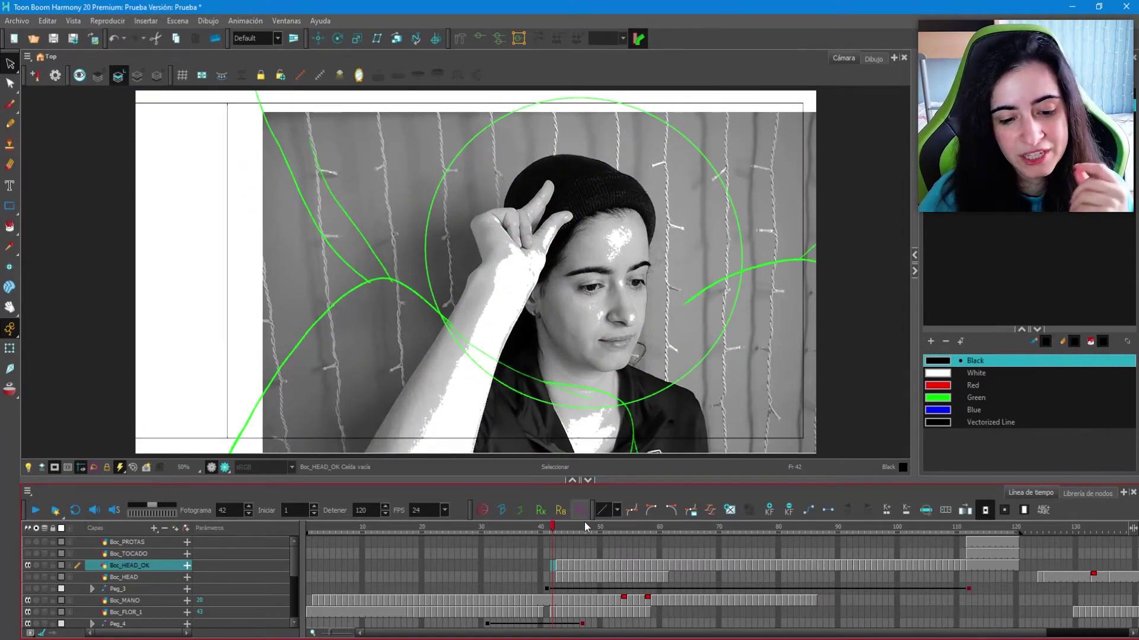
pyautogui.click(557, 527)
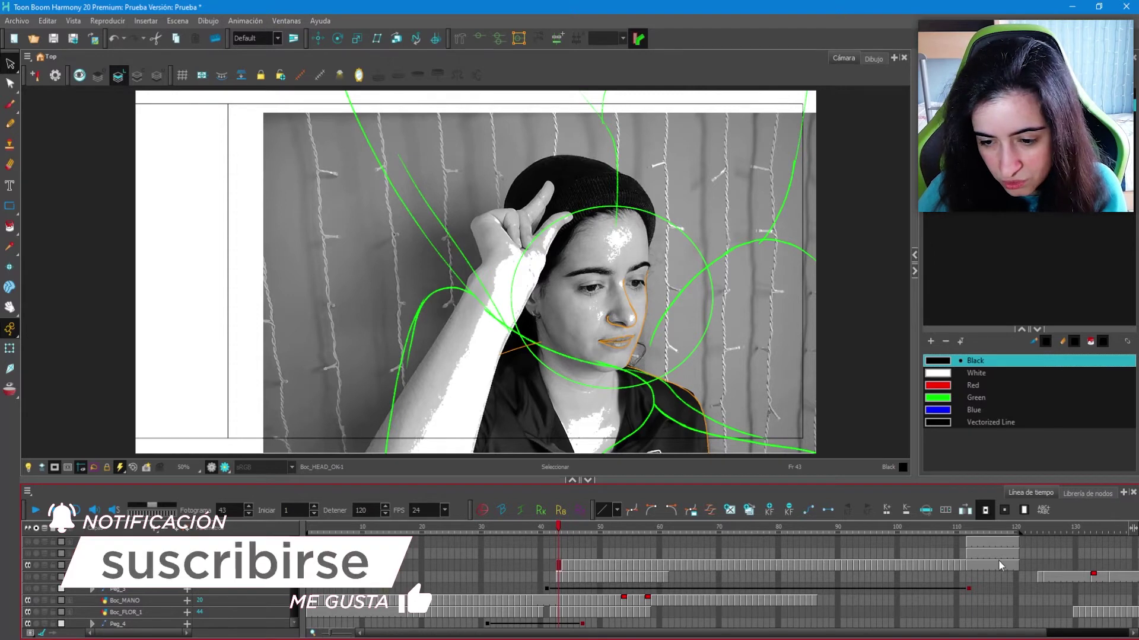
pyautogui.keyDown('shift'); pyautogui.click(1015, 568); pyautogui.keyUp('shift')
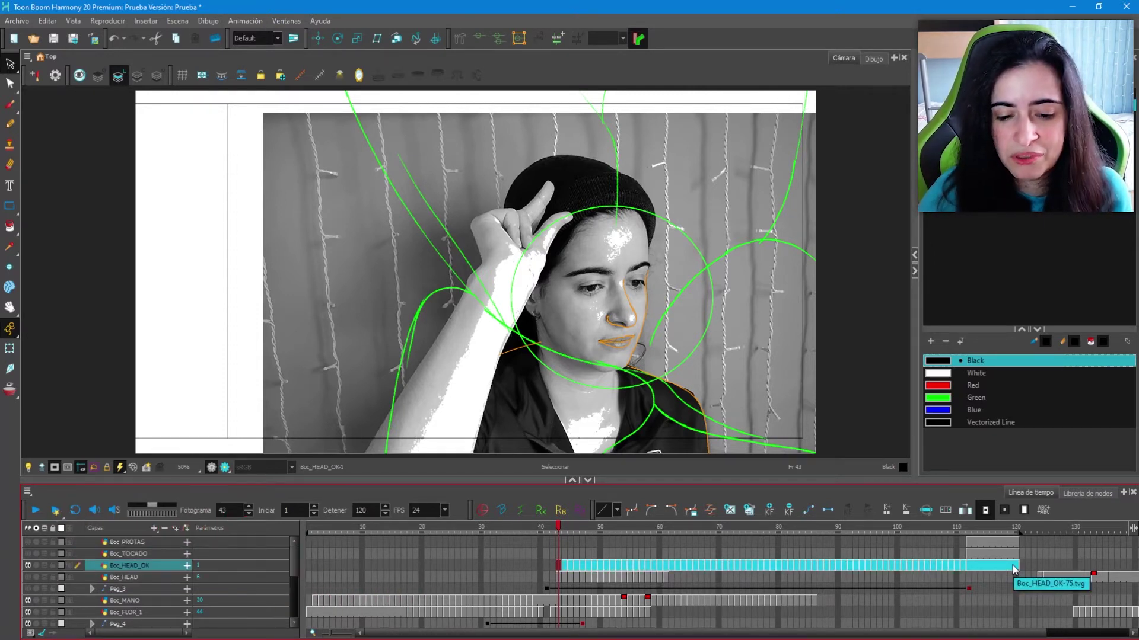
pyautogui.click(578, 542)
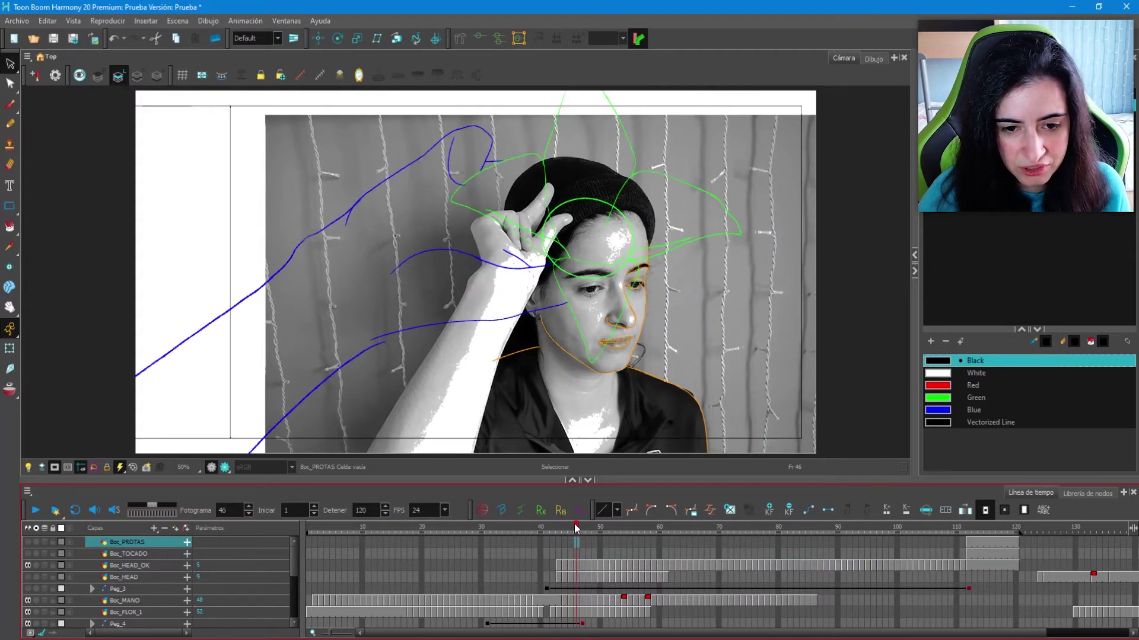
# Scrub frames 46 through 119, comparing the closing head poses with the face reference.
pyautogui.moveTo(576, 528)
pyautogui.mouseDown()
pyautogui.moveTo(712, 510)
pyautogui.moveTo(872, 512)
pyautogui.mouseUp()
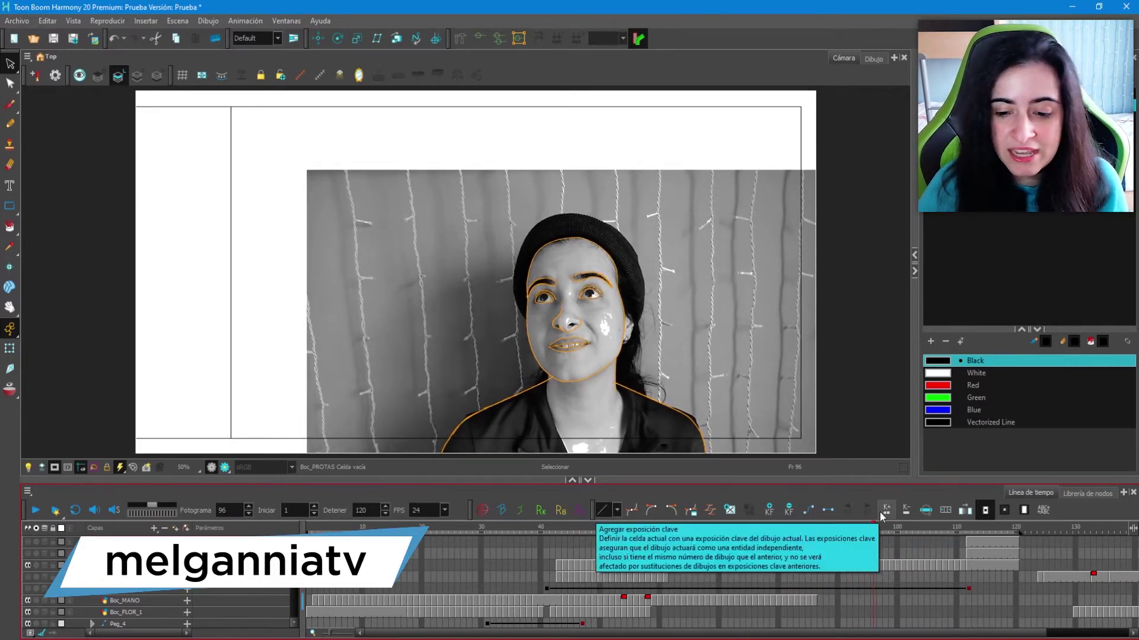
pyautogui.moveTo(878, 530); pyautogui.dragTo(912, 531)
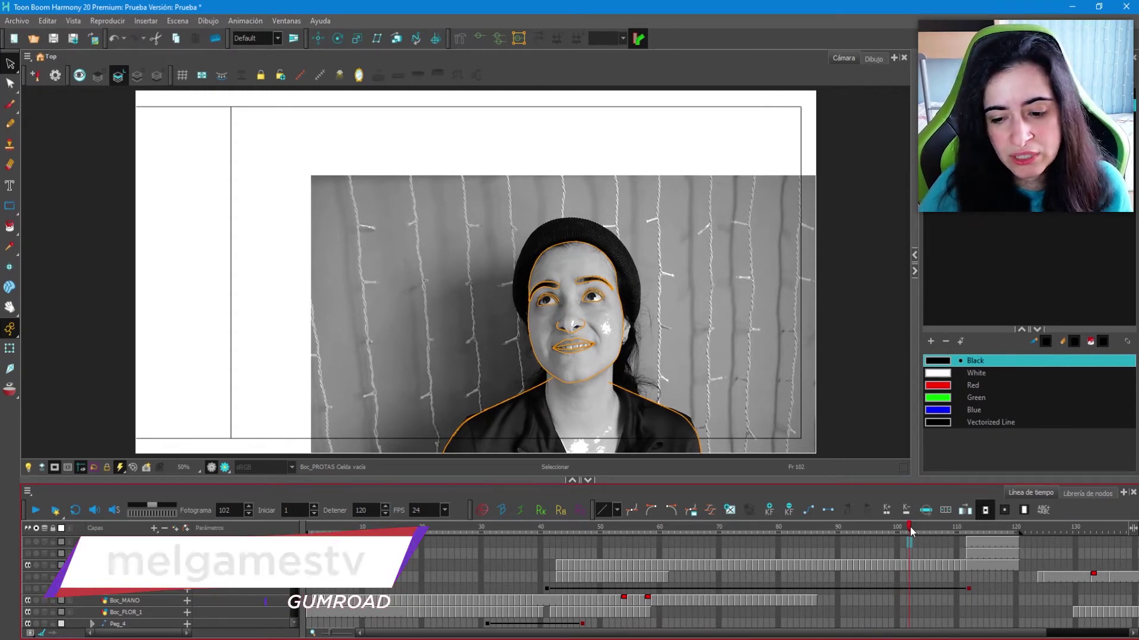
pyautogui.moveTo(910, 530)
pyautogui.mouseDown()
pyautogui.moveTo(1002, 537)
pyautogui.moveTo(715, 551)
pyautogui.moveTo(607, 543)
pyautogui.moveTo(689, 529)
pyautogui.moveTo(862, 550)
pyautogui.mouseUp()
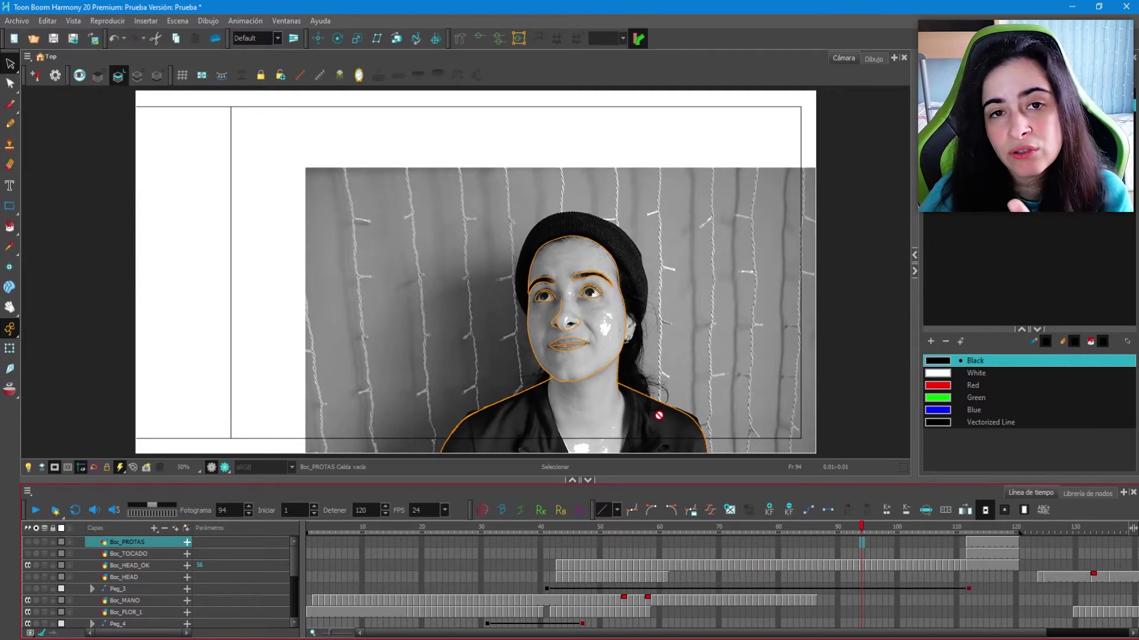
pyautogui.moveTo(863, 525)
pyautogui.mouseDown()
pyautogui.moveTo(1023, 531)
pyautogui.moveTo(1012, 533)
pyautogui.mouseUp()
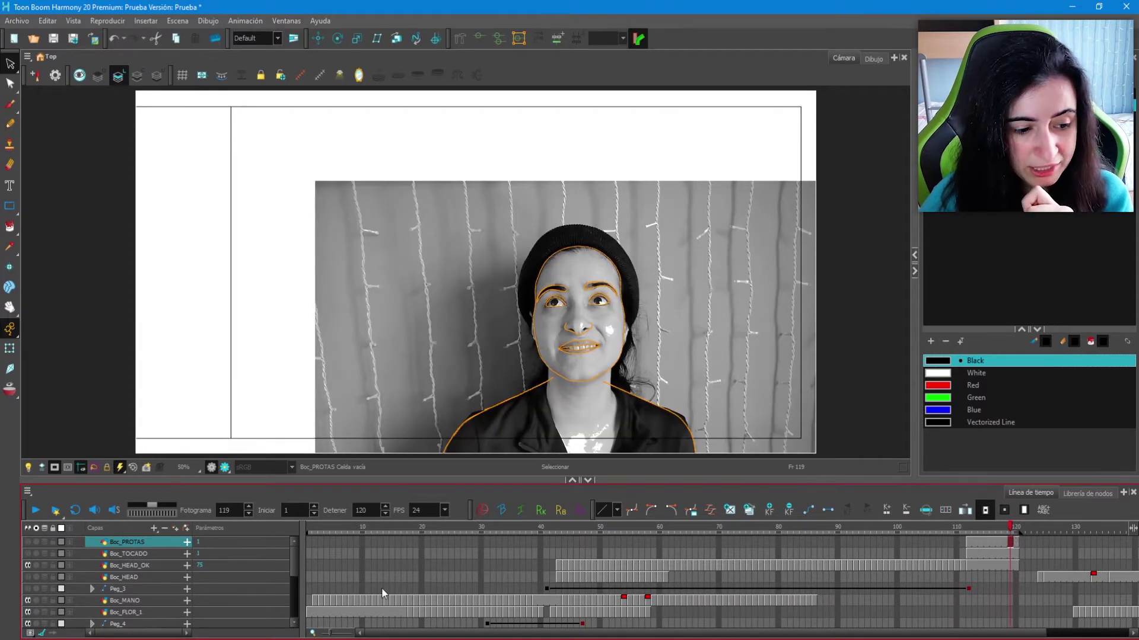
# Show the purple and red butterfly sketch layers, scrub the hand motion, and select Boc_PROTAS at frame 113.
pyautogui.click(28, 542)
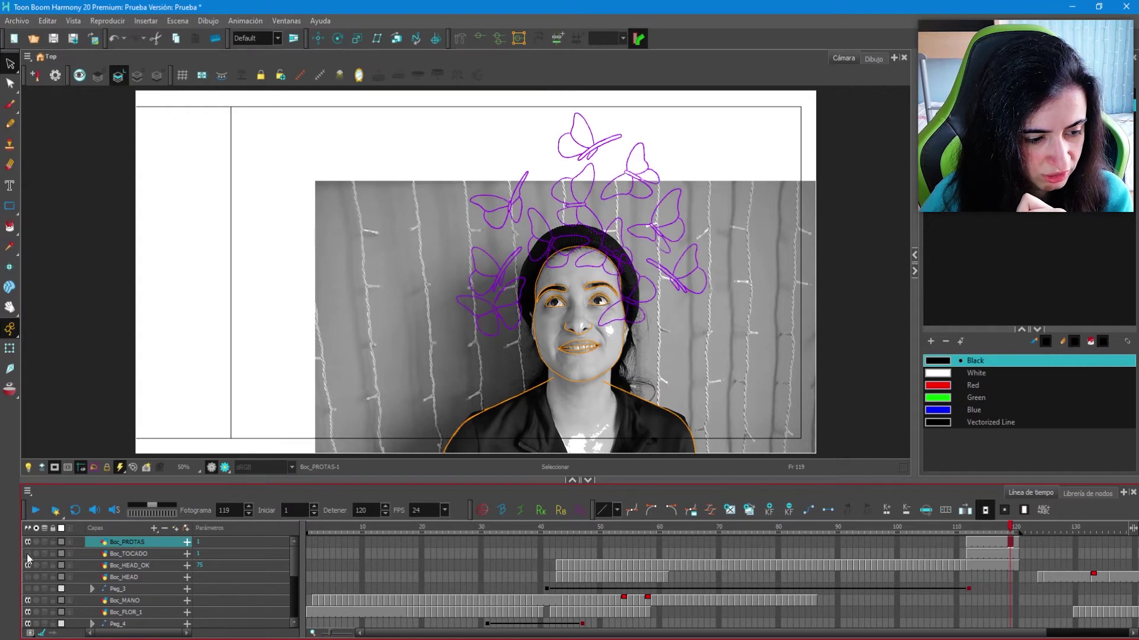
pyautogui.click(26, 555)
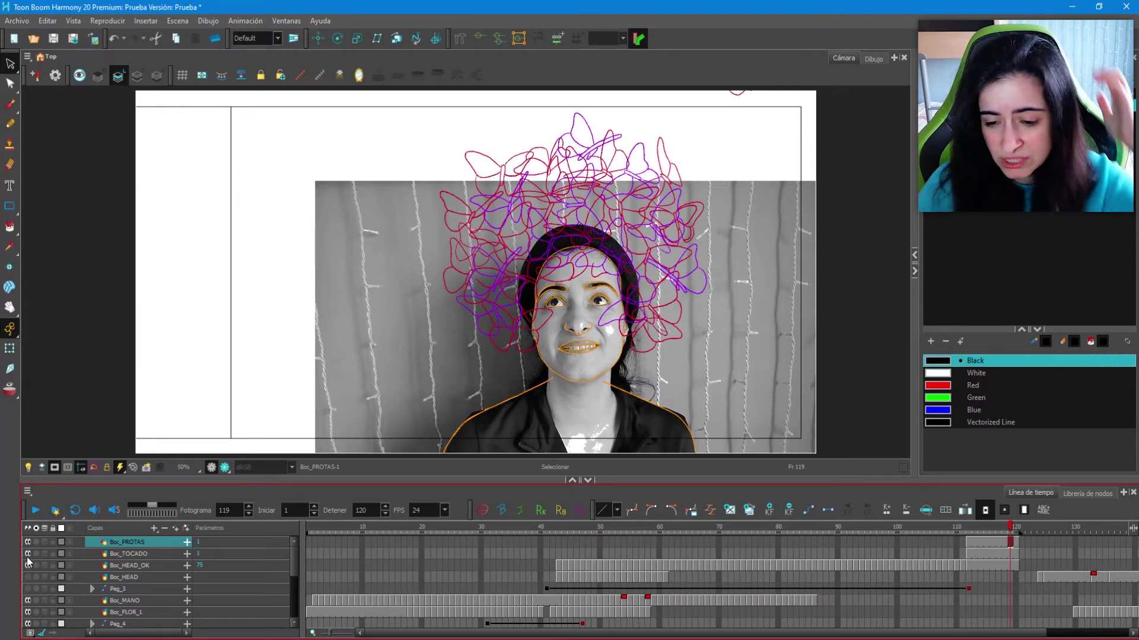
pyautogui.moveTo(917, 527); pyautogui.dragTo(614, 535)
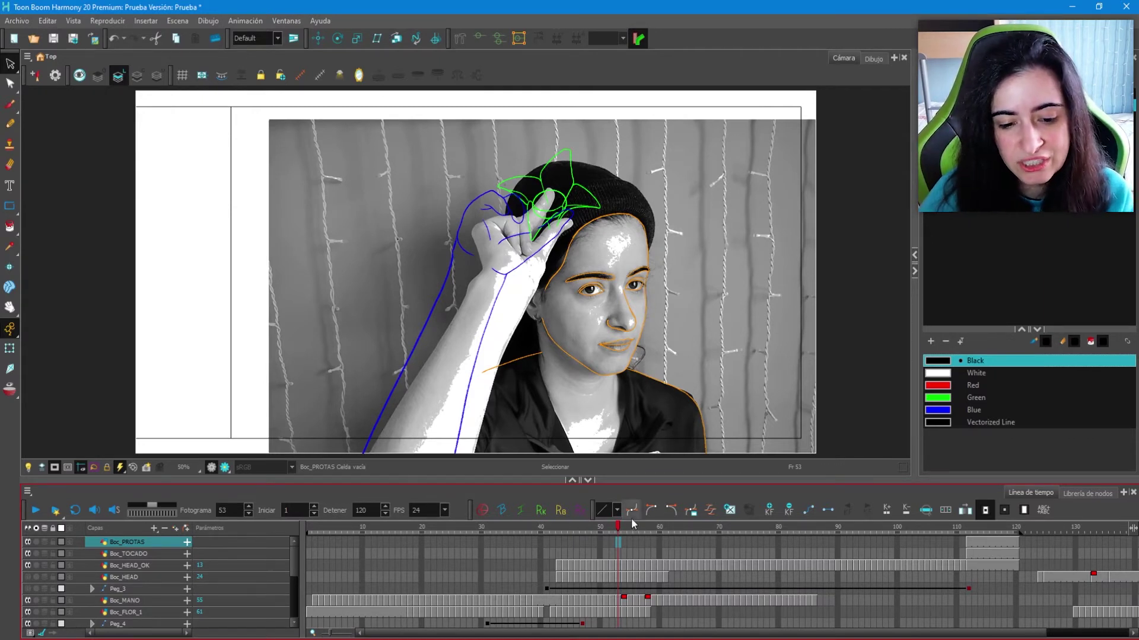
pyautogui.moveTo(618, 529)
pyautogui.mouseDown()
pyautogui.moveTo(591, 533)
pyautogui.moveTo(823, 522)
pyautogui.moveTo(976, 539)
pyautogui.mouseUp()
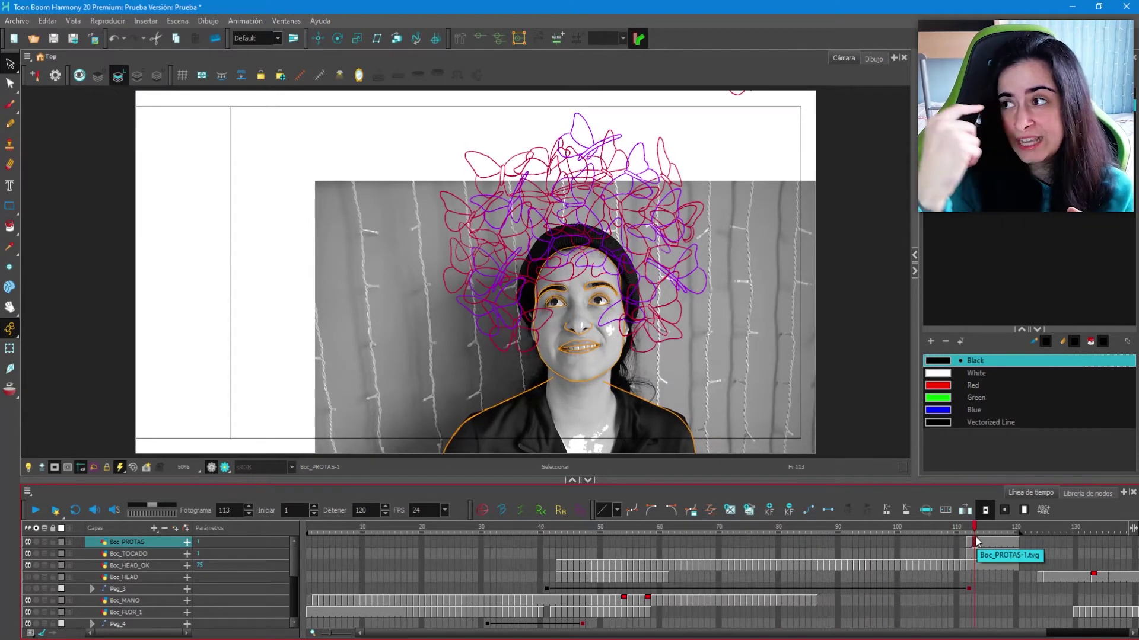
pyautogui.click(975, 540)
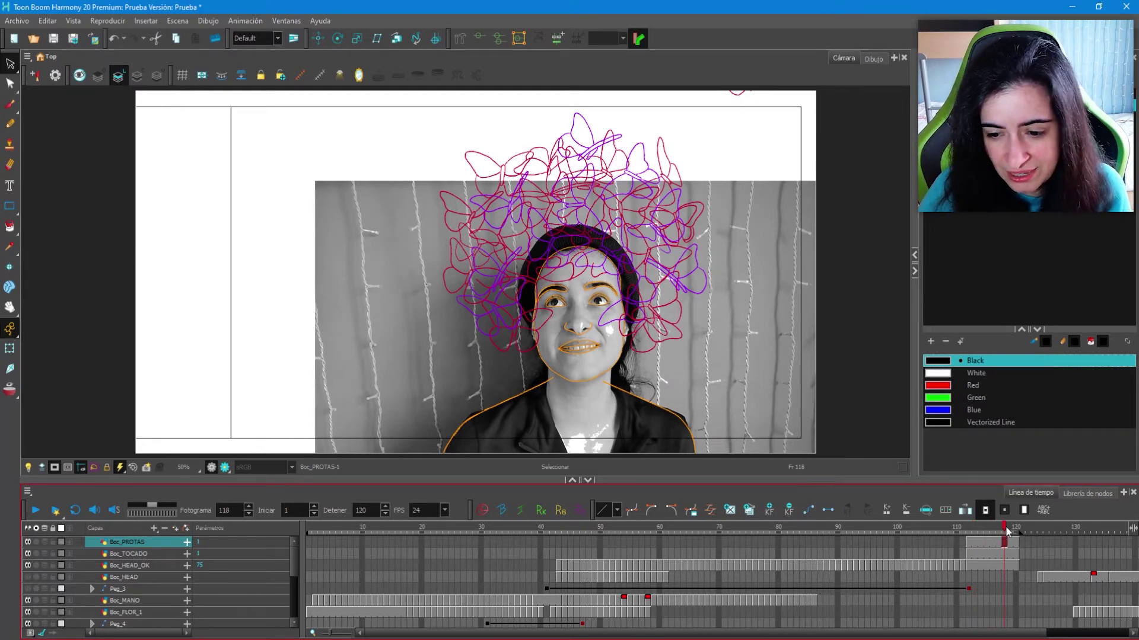
pyautogui.click(968, 527)
pyautogui.moveTo(966, 528)
pyautogui.mouseDown()
pyautogui.moveTo(926, 537)
pyautogui.moveTo(982, 533)
pyautogui.mouseUp()
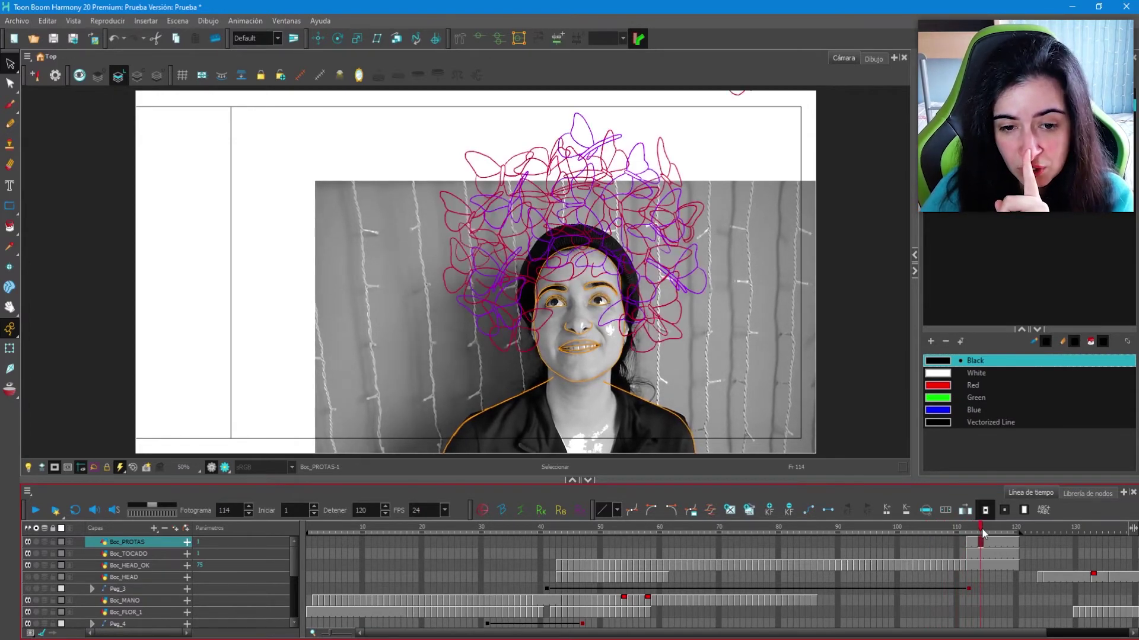
pyautogui.moveTo(982, 533); pyautogui.dragTo(656, 537)
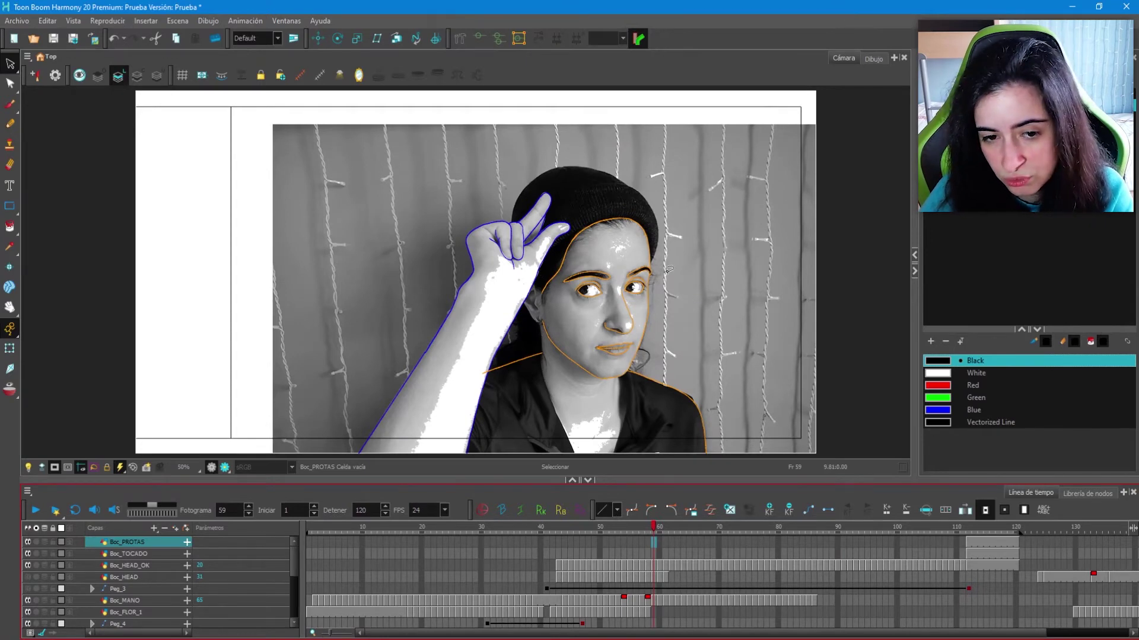
pyautogui.moveTo(656, 532)
pyautogui.mouseDown()
pyautogui.moveTo(980, 528)
pyautogui.moveTo(700, 528)
pyautogui.moveTo(726, 528)
pyautogui.mouseUp()
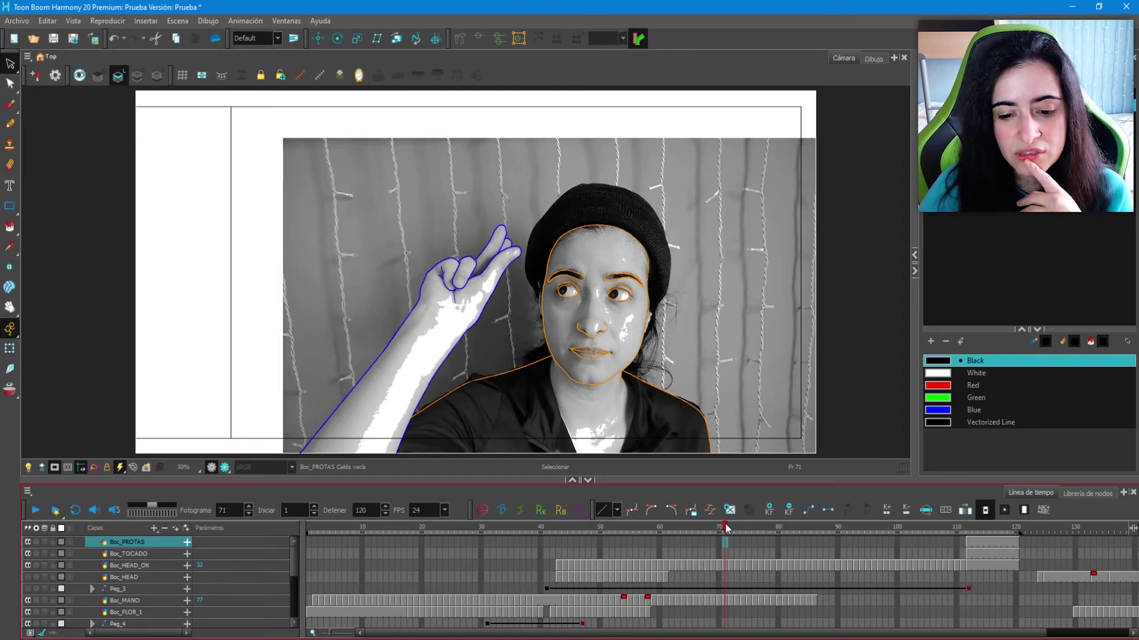
pyautogui.moveTo(726, 528)
pyautogui.mouseDown()
pyautogui.moveTo(1015, 524)
pyautogui.moveTo(860, 517)
pyautogui.mouseUp()
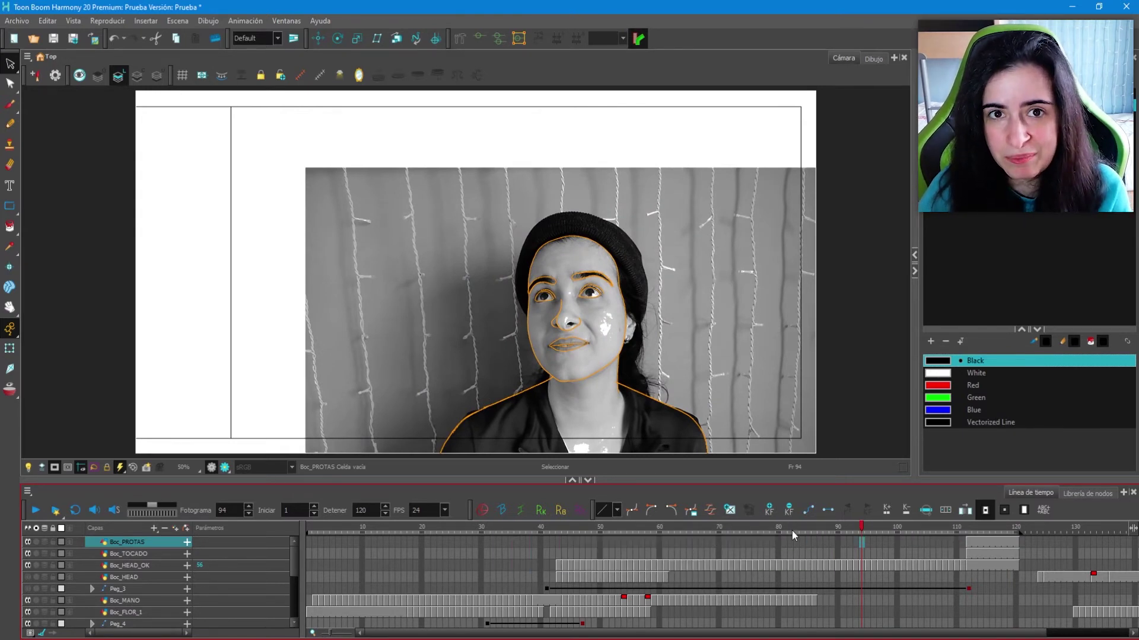
pyautogui.click(880, 527)
pyautogui.moveTo(882, 527); pyautogui.dragTo(1007, 521)
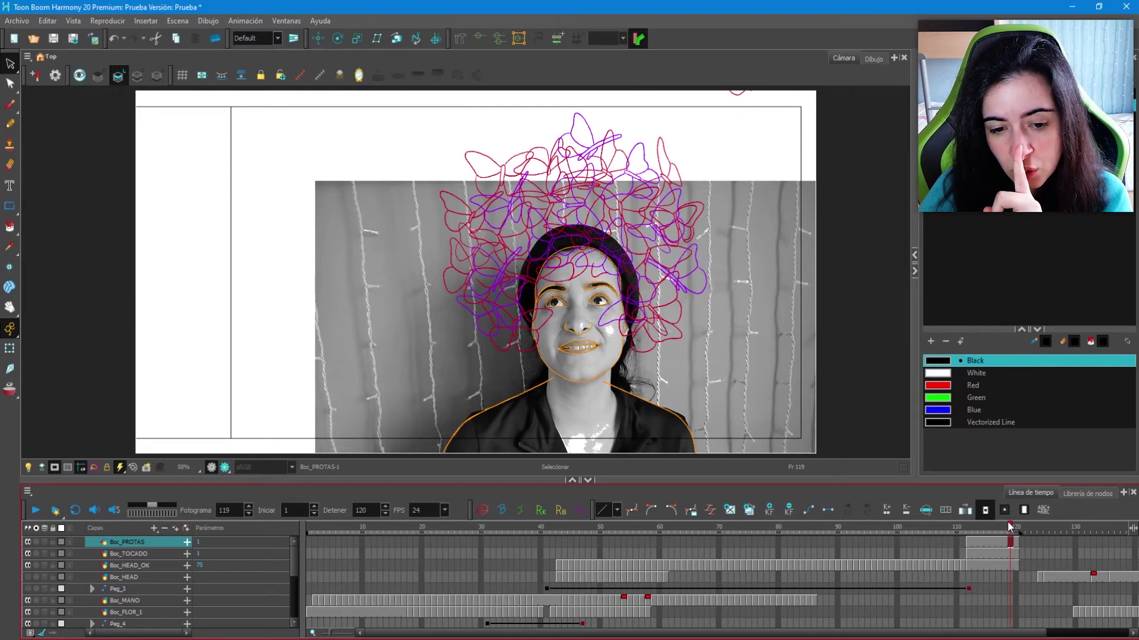
pyautogui.click(942, 541)
pyautogui.moveTo(937, 538); pyautogui.dragTo(778, 540)
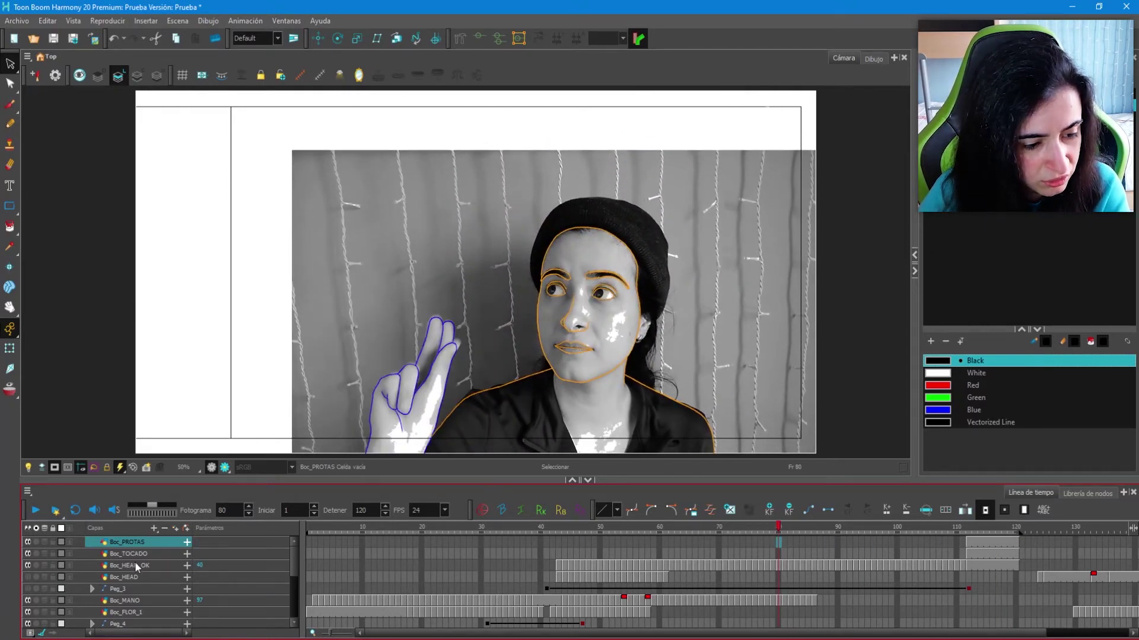
pyautogui.moveTo(294, 564); pyautogui.dragTo(295, 598)
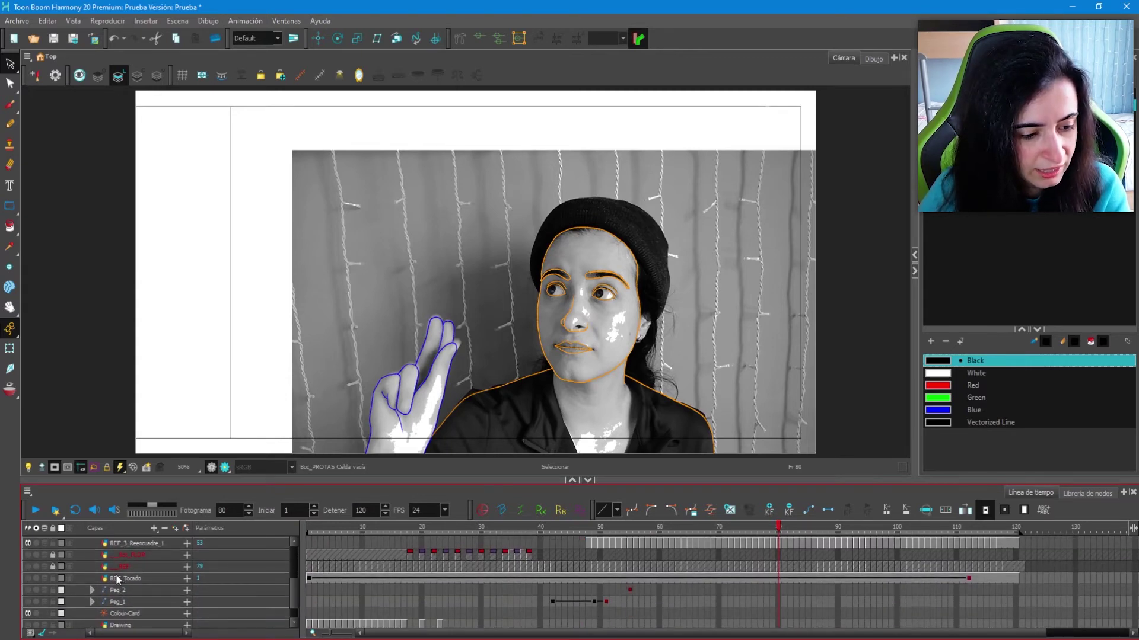
# Show REF_Tocado, hide REF_3_Reencuadre_1, and scrub to frame 114 to compare the sketches.
pyautogui.click(27, 578)
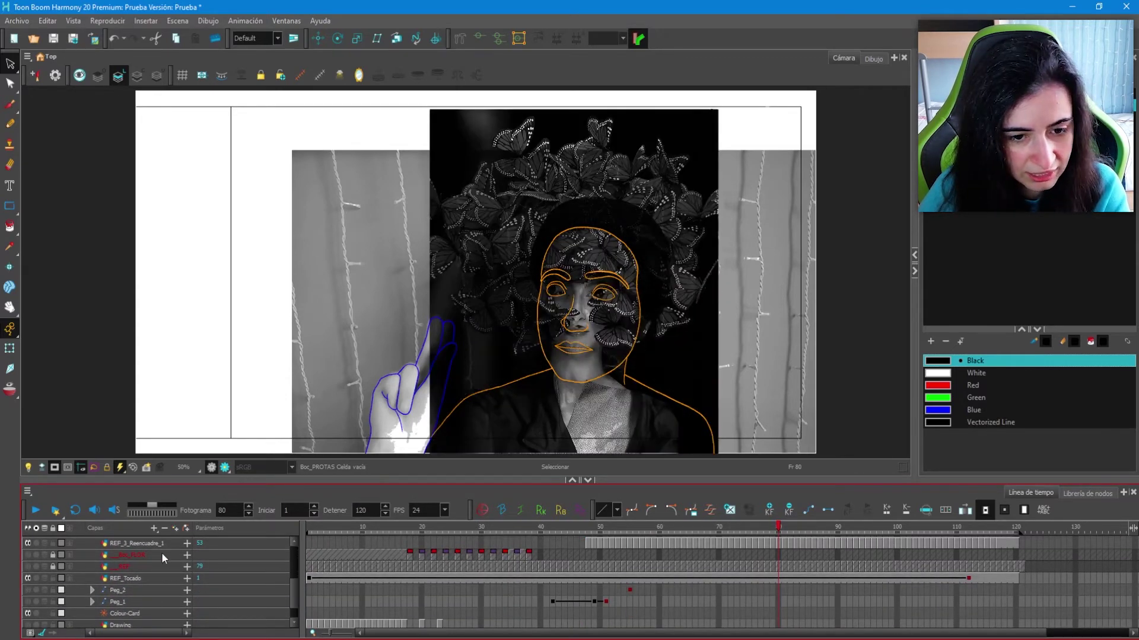
pyautogui.moveTo(294, 585); pyautogui.dragTo(296, 557)
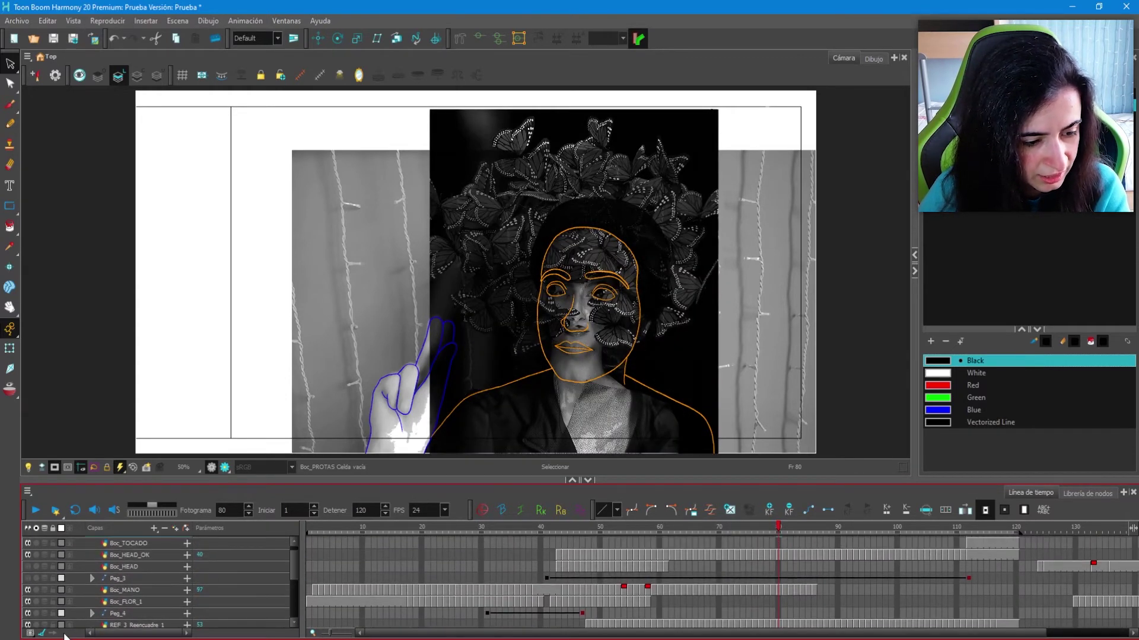
pyautogui.click(28, 625)
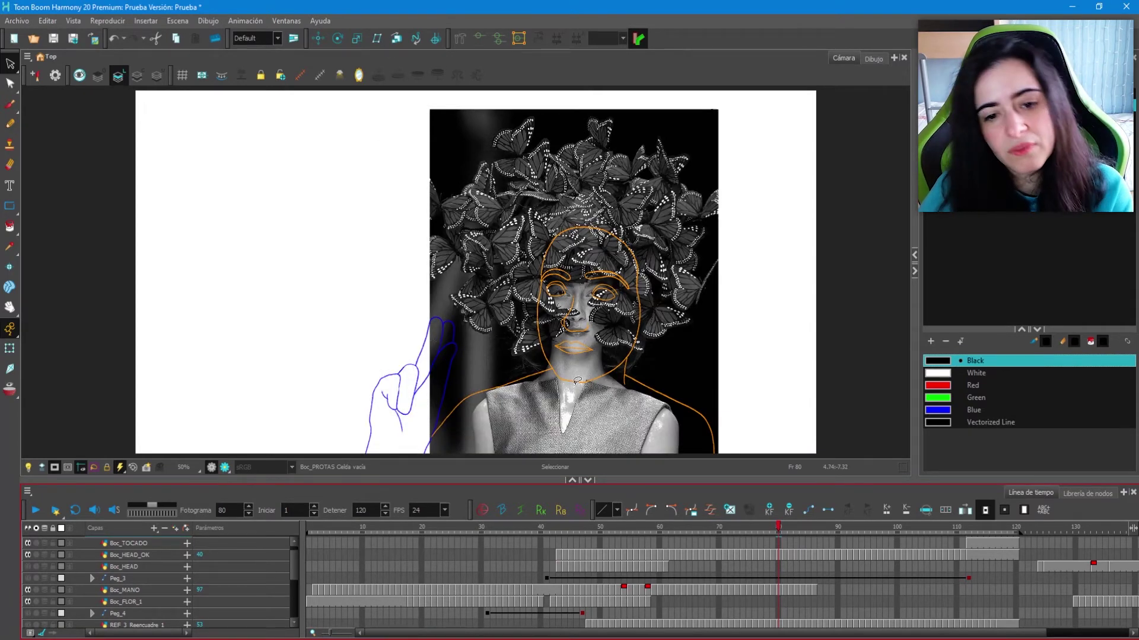
pyautogui.moveTo(857, 527); pyautogui.dragTo(986, 528)
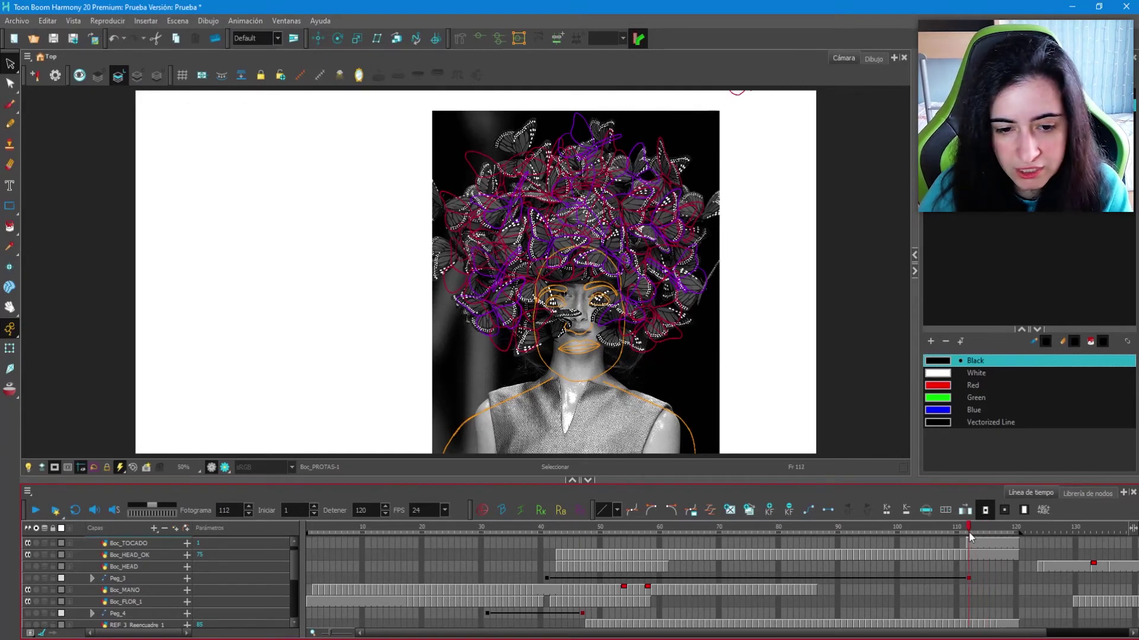
pyautogui.moveTo(969, 531)
pyautogui.mouseDown()
pyautogui.moveTo(955, 532)
pyautogui.moveTo(983, 526)
pyautogui.mouseUp()
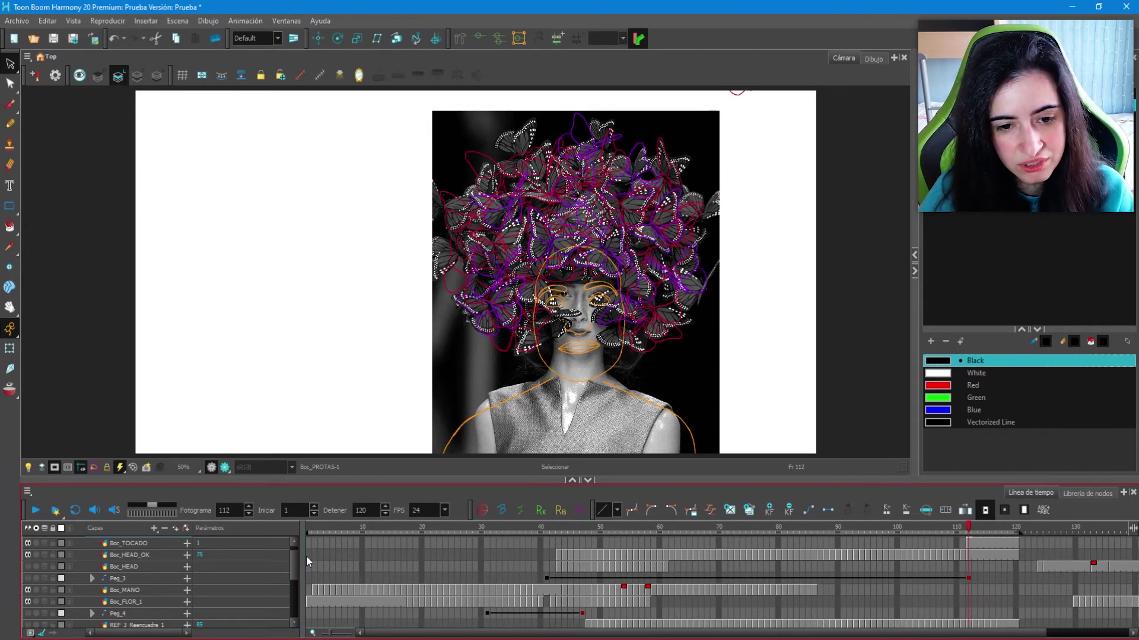
pyautogui.scroll(-1, 293, 564)
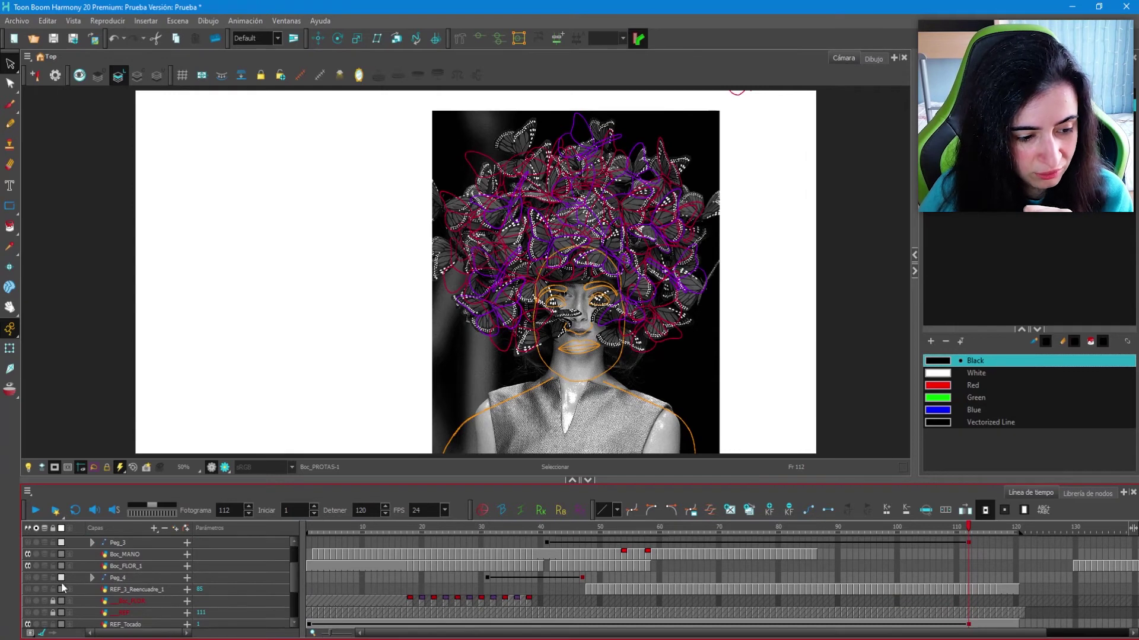
# Hide REF_Tocado and review the sketches back through frame 95 to frame 1.
pyautogui.click(28, 625)
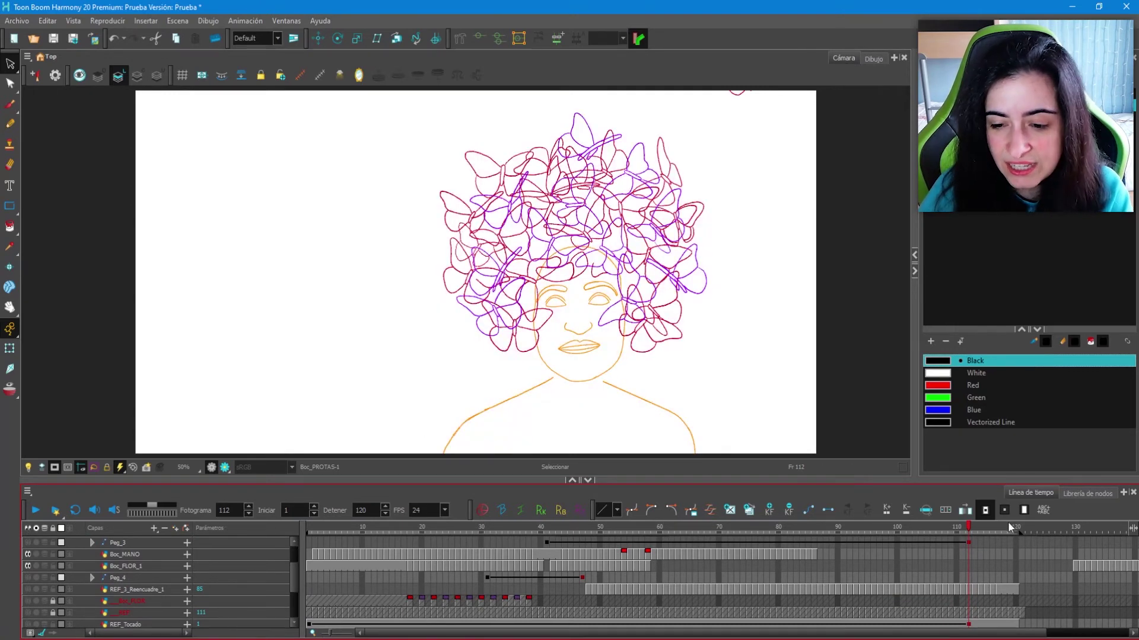
pyautogui.moveTo(972, 531); pyautogui.dragTo(973, 541)
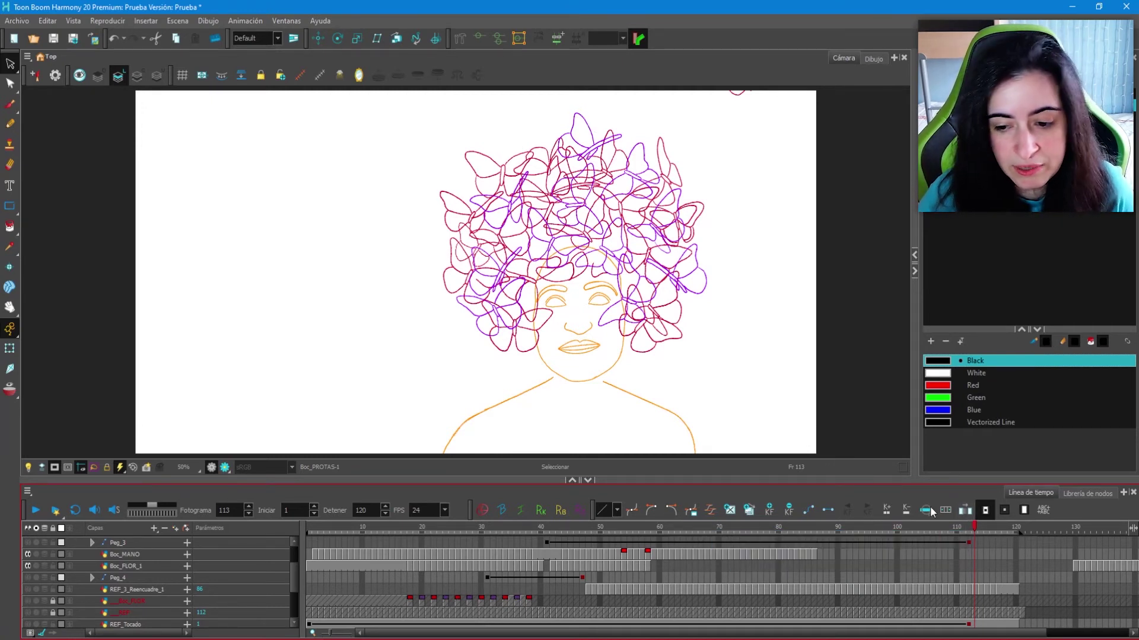
pyautogui.moveTo(977, 528)
pyautogui.mouseDown()
pyautogui.moveTo(703, 529)
pyautogui.moveTo(971, 532)
pyautogui.mouseUp()
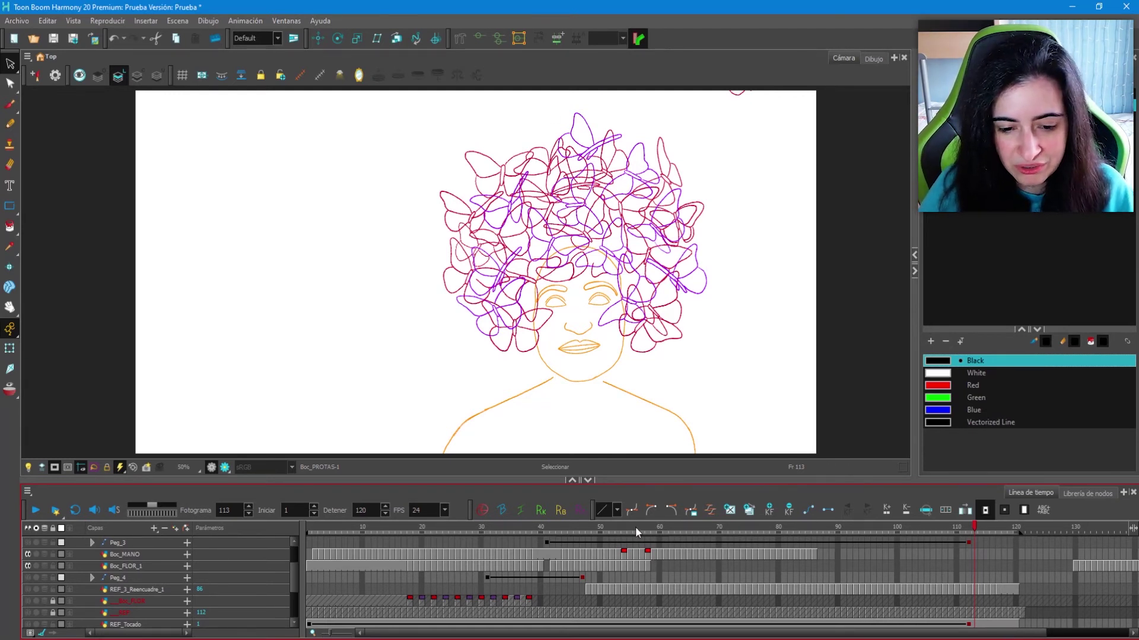
pyautogui.moveTo(635, 530); pyautogui.dragTo(306, 531)
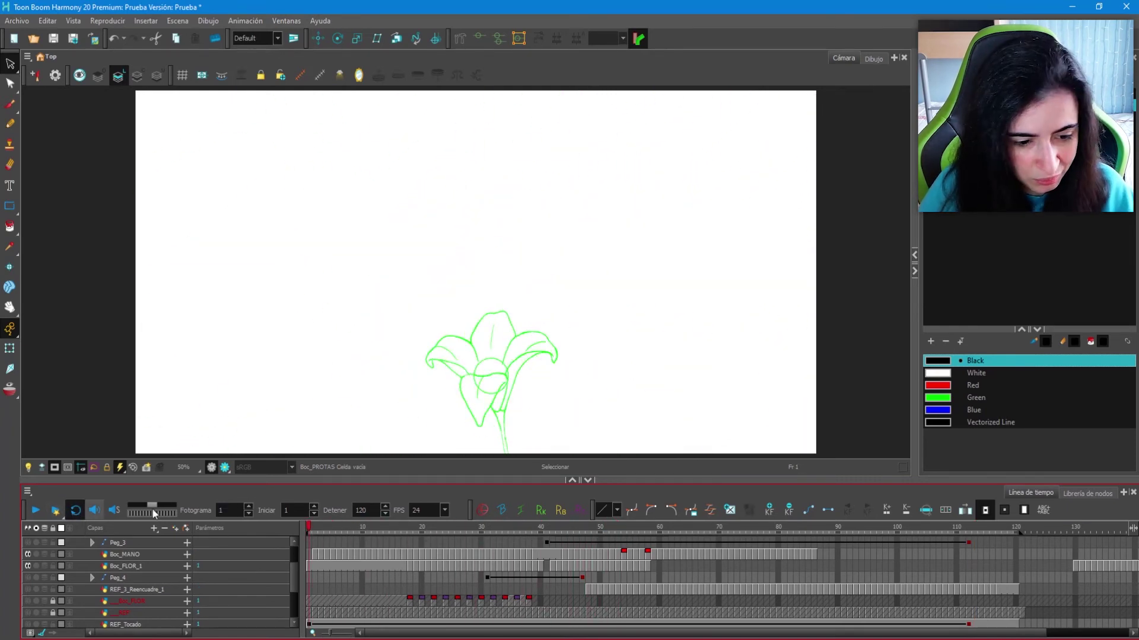
# Play the rough sketch animation forward from frame 1 to check its timing.
pyautogui.click(37, 514)
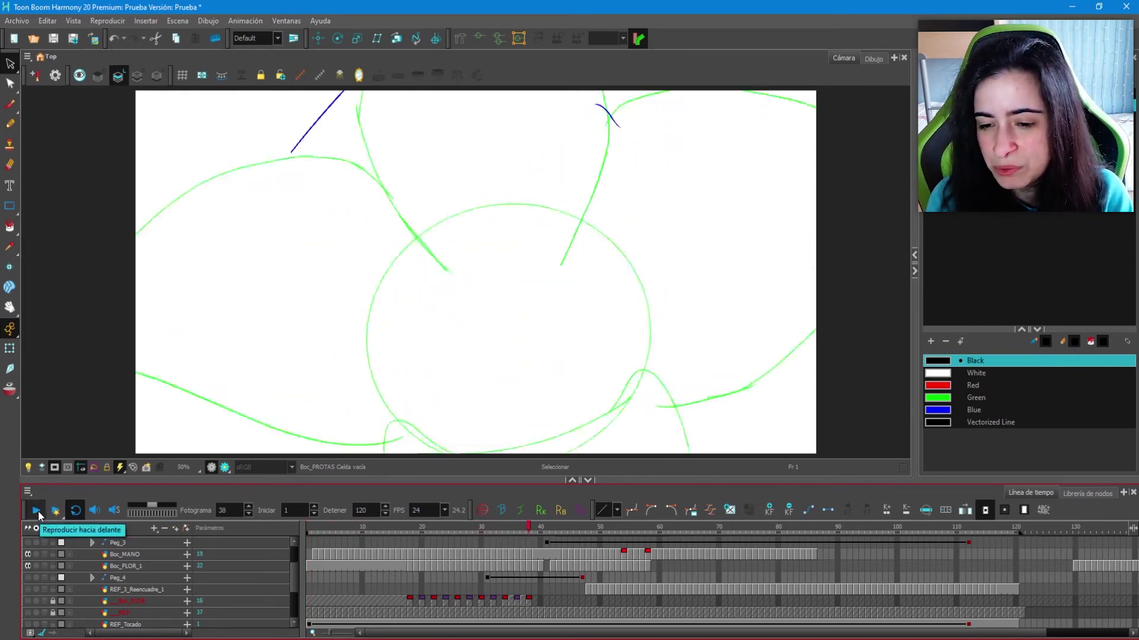